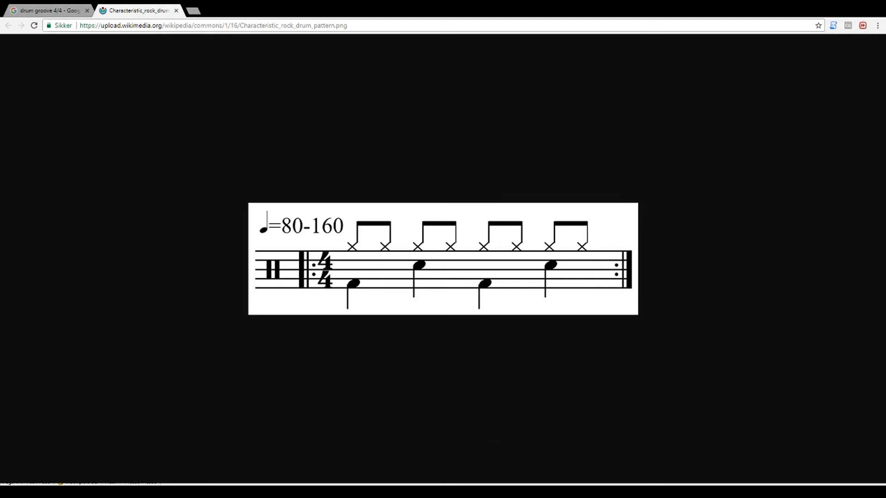
# Switch to Guitar Pro and add a percussion track to the score.
pyautogui.hotkey('alt', 'Tab')
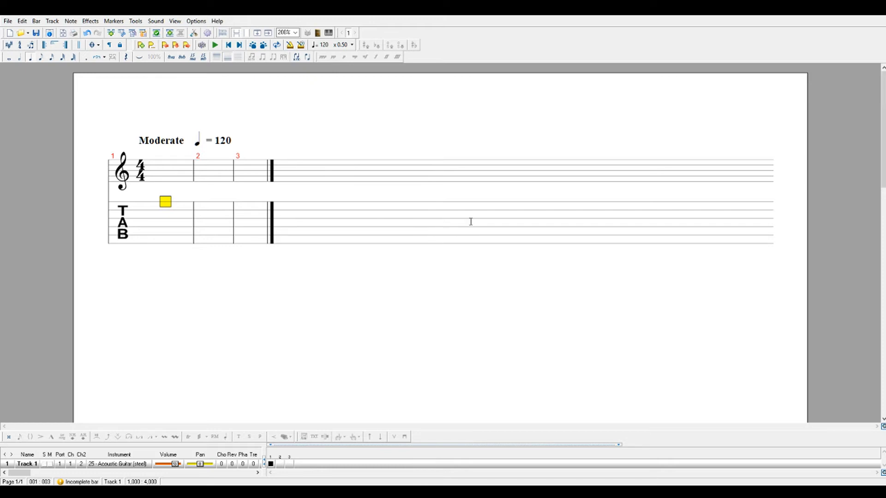
pyautogui.click(428, 282)
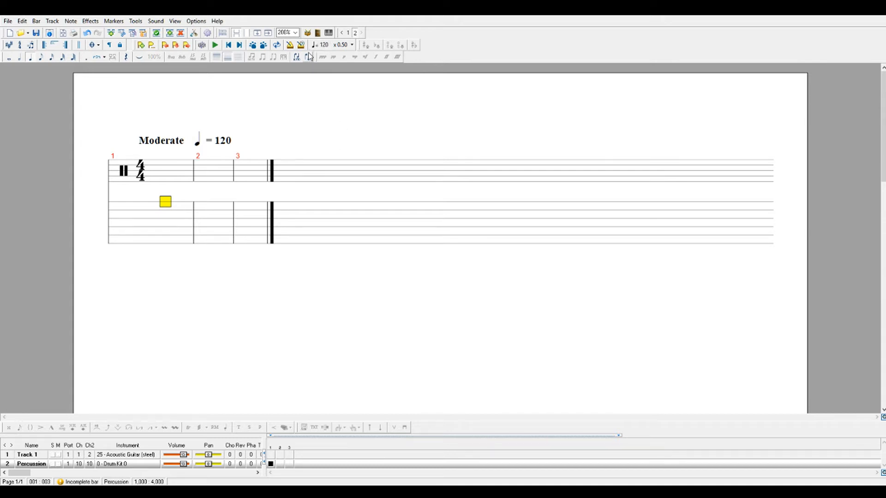
# Show and close the piano keyboard, and do the same with the guitar fretboard.
pyautogui.click(328, 32)
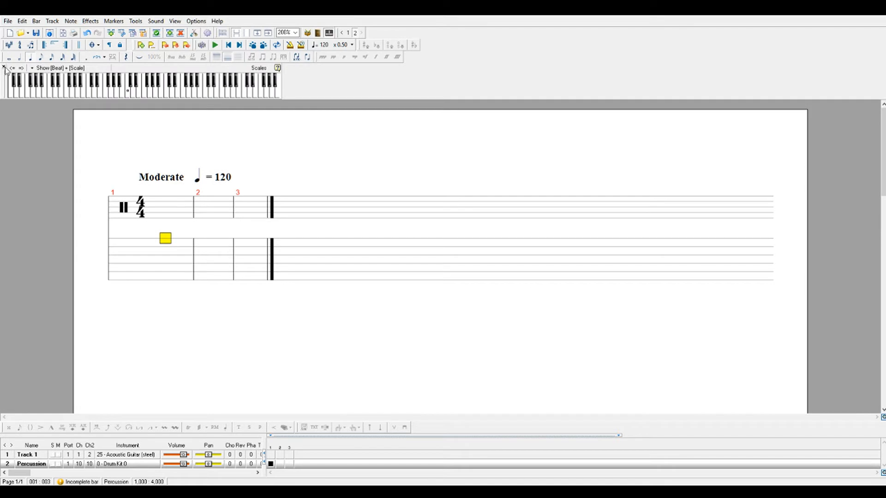
pyautogui.click(5, 68)
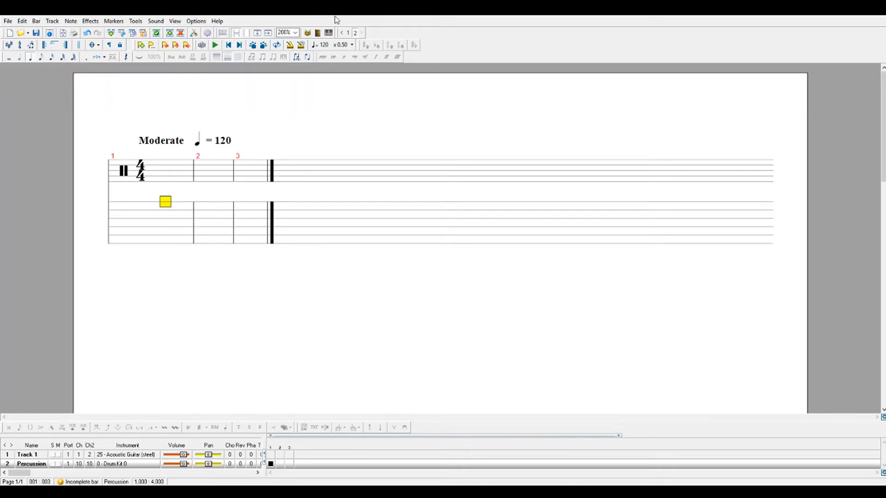
pyautogui.click(318, 33)
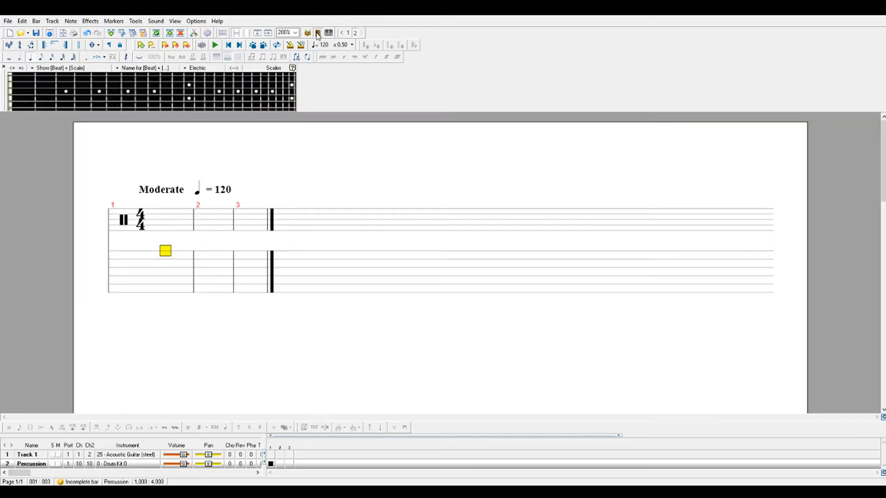
pyautogui.click(4, 68)
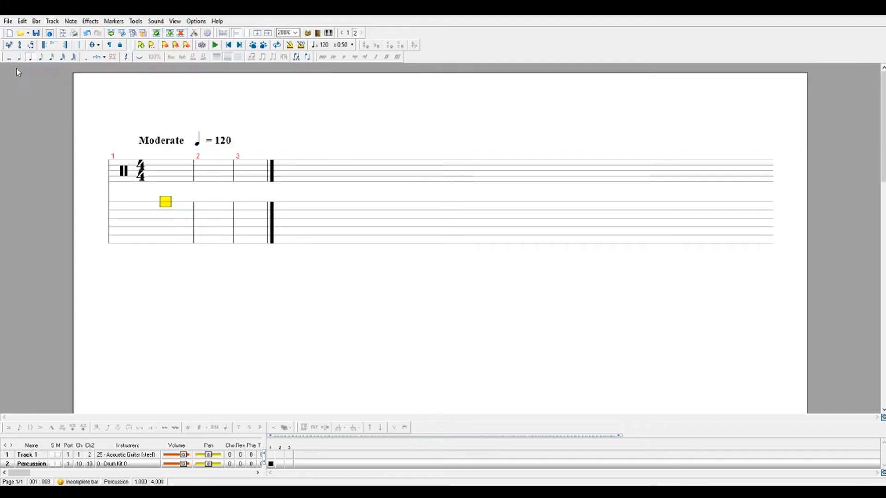
# Try inserting a closed hi-hat (42) from the percussion list on the first beat of bar 1, and delete it.
pyautogui.click(307, 33)
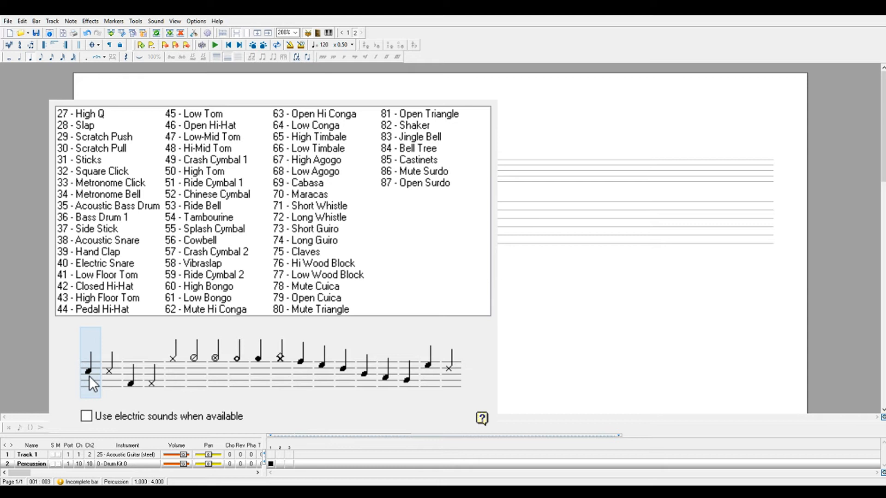
pyautogui.click(172, 360)
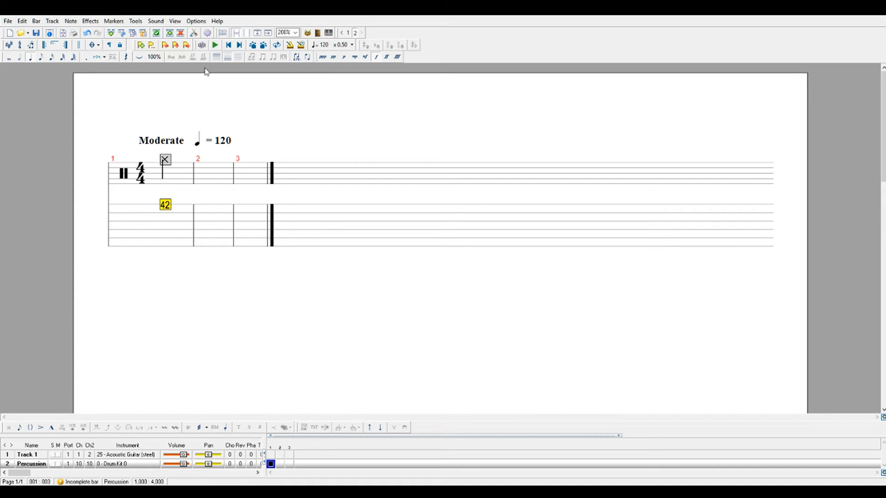
pyautogui.press('Delete')
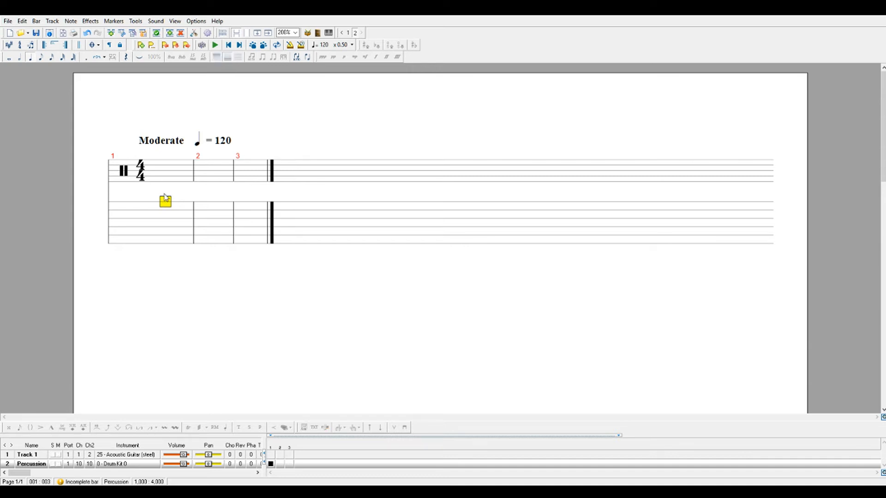
# Enter bass drum note 36 on the lowest tab line of beat one in bar 1.
pyautogui.click(165, 235)
pyautogui.click(162, 244)
pyautogui.write('36')
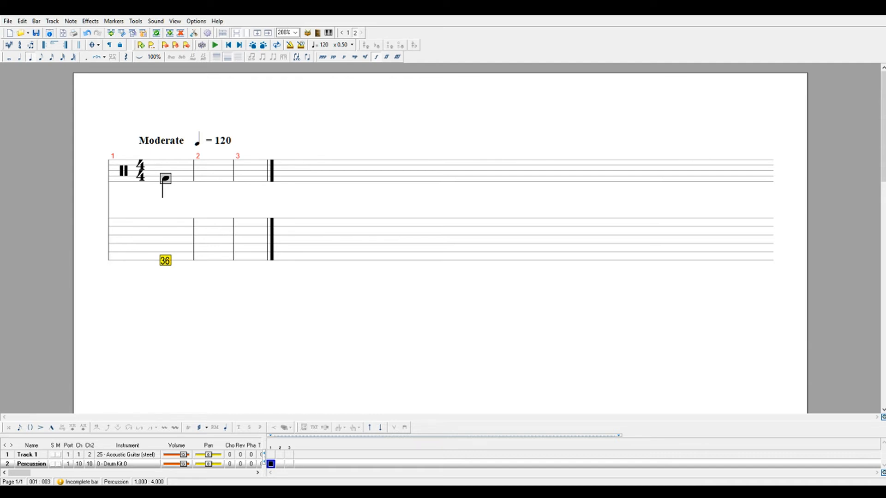
# Try snare note 40 on the lowest tab line of beat two in bar 1, and delete it.
pyautogui.press('Right')
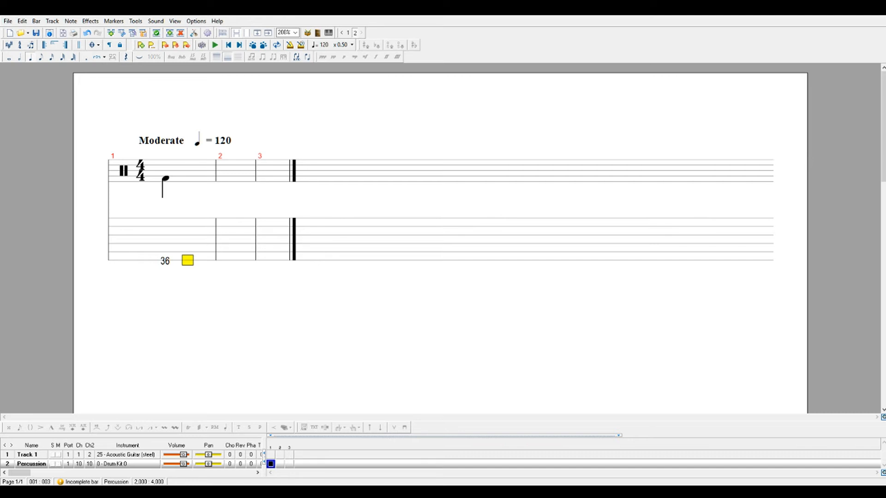
pyautogui.press('Up')
pyautogui.press('Up')
pyautogui.press('Up')
pyautogui.press('Up')
pyautogui.press('Up')
pyautogui.press('Up')
pyautogui.press('Up')
pyautogui.press('Up')
pyautogui.press('Up')
pyautogui.press('Up')
pyautogui.press('Up')
pyautogui.press('Up')
pyautogui.press('Down')
pyautogui.press('Up')
pyautogui.write('4')
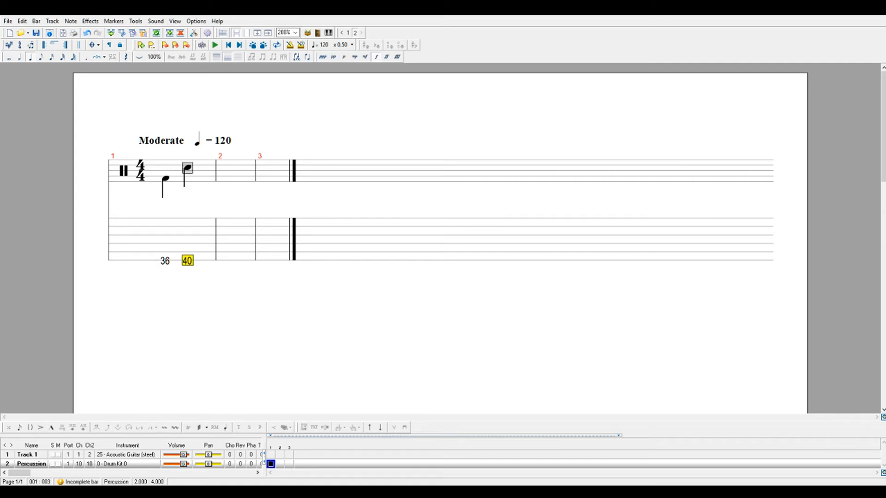
pyautogui.press('Delete')
# Enter snare note 40 on the fourth tab line from the top at beat two of bar 1.
pyautogui.press('Up')
pyautogui.press('Up')
pyautogui.press('Up')
pyautogui.press('Down')
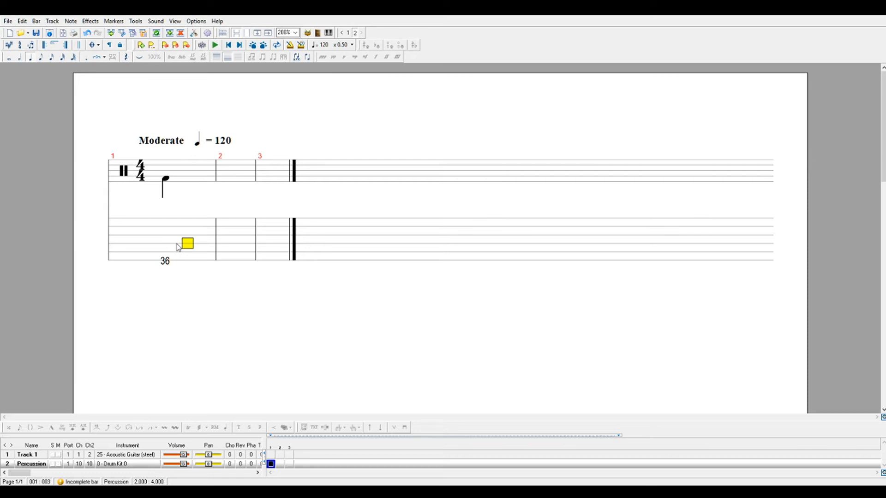
pyautogui.press('Up')
pyautogui.press('Down')
pyautogui.press('Up')
pyautogui.press('Down')
pyautogui.press('Up')
pyautogui.press('Down')
pyautogui.press('Up')
pyautogui.press('Down')
pyautogui.write('40')
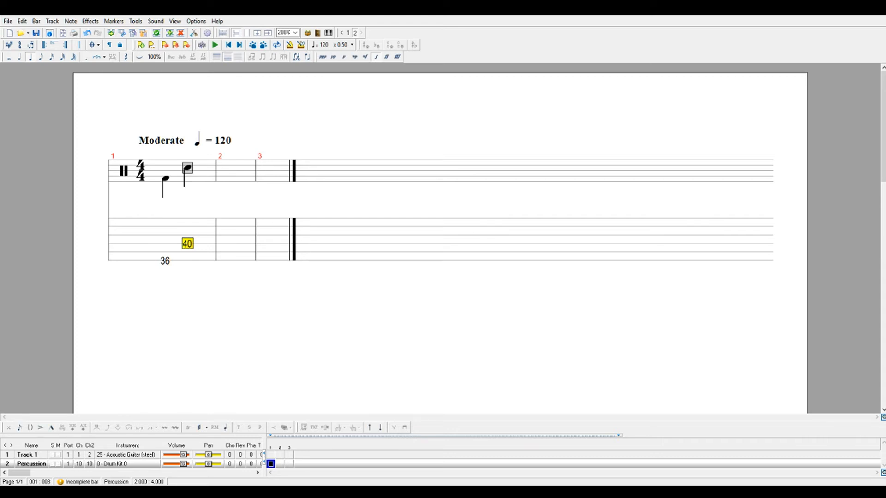
# Complete bar 1 with note 36 on the lowest tab line at beat three and note 40 on the fourth line at beat four.
pyautogui.press('Right')
pyautogui.press('Down')
pyautogui.press('Down')
pyautogui.write('36')
pyautogui.press('Right')
pyautogui.press('Up')
pyautogui.press('Up')
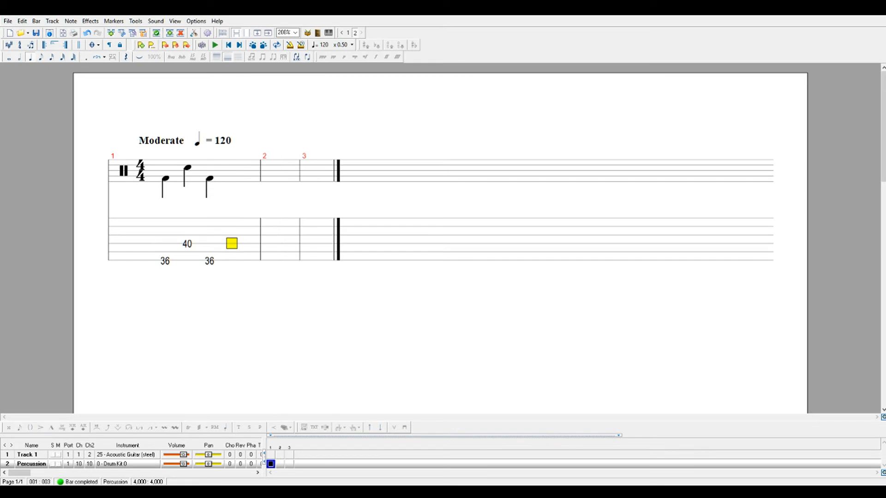
pyautogui.write('40')
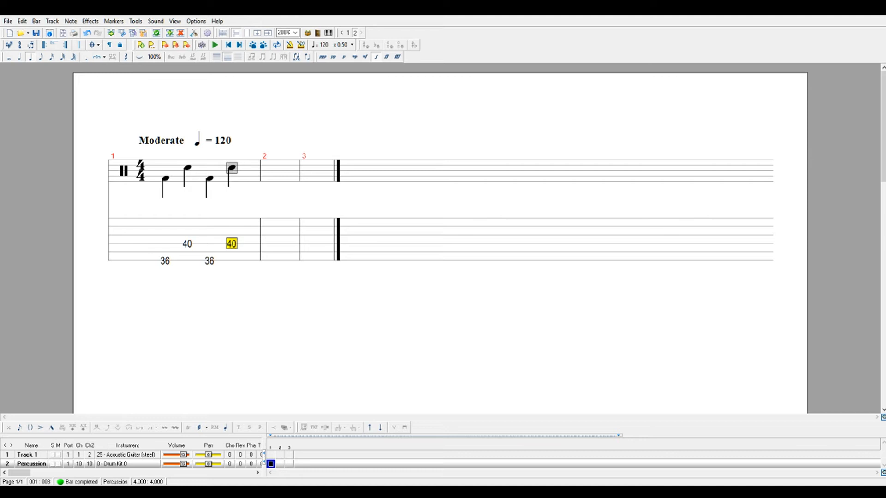
# Add closed hi-hat note 42 on the top tab line at beat one of bar 1 and make it an eighth note.
pyautogui.hotkey('alt', 'Tab')
pyautogui.press('Home')
pyautogui.click(165, 220)
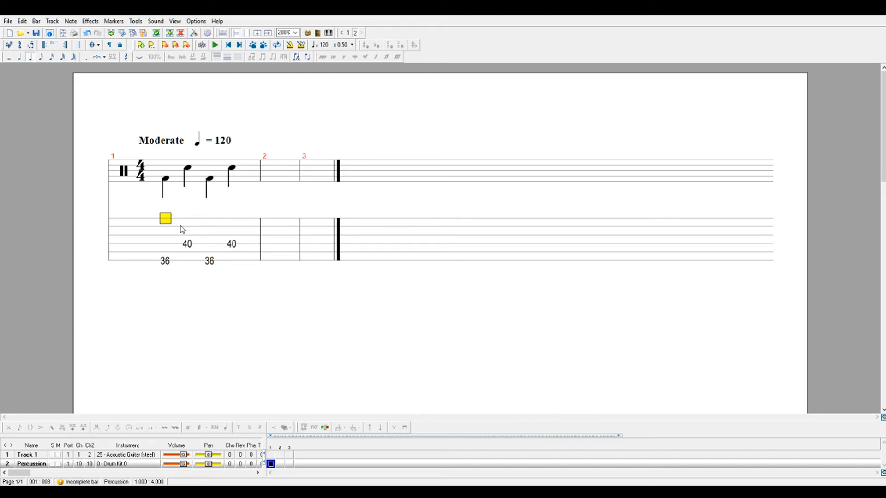
pyautogui.write('42')
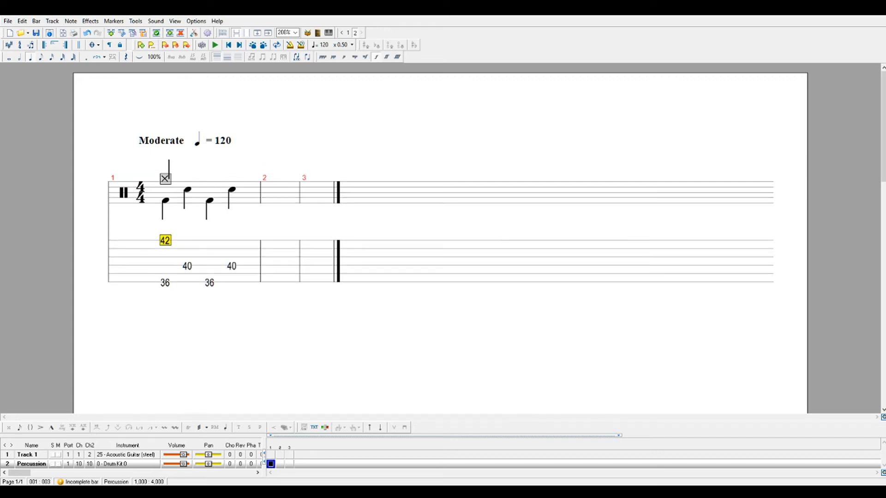
pyautogui.click(42, 58)
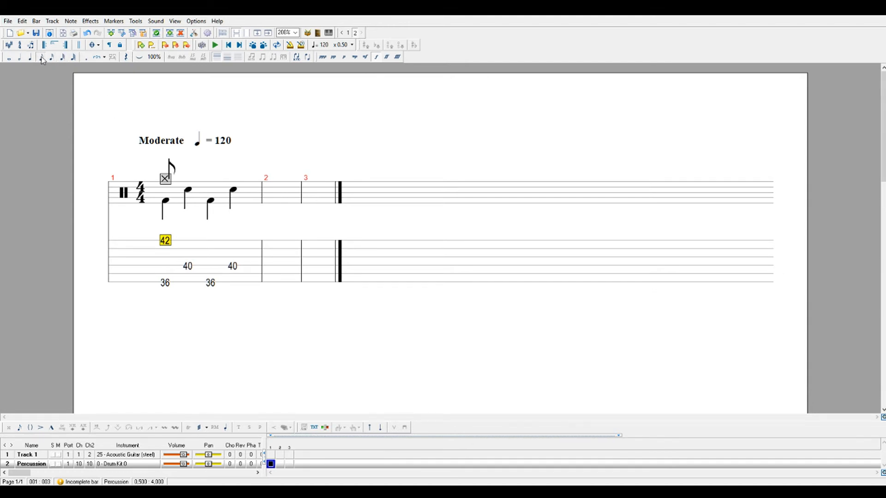
# Fill the rest of bar 1 with seven more eighth-note closed hi-hats (42) on the top tab line.
pyautogui.press('Right')
pyautogui.write('42')
pyautogui.press('Right')
pyautogui.write('42')
pyautogui.press('Right')
pyautogui.write('4')
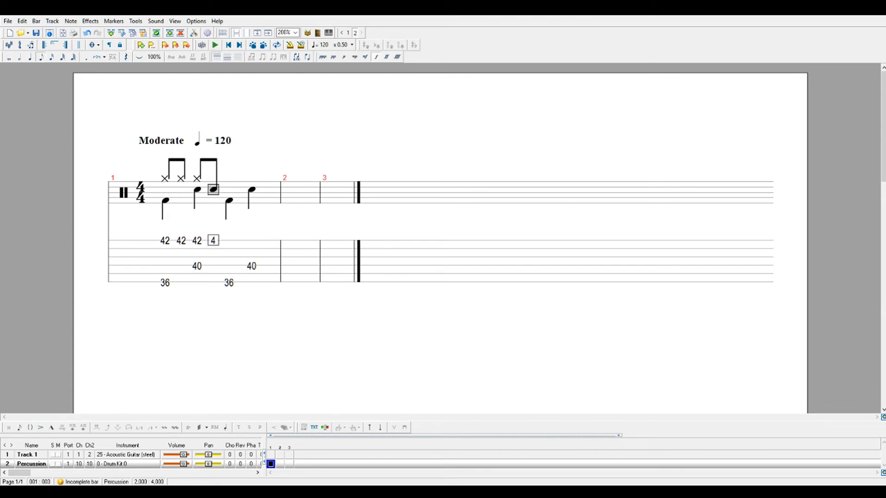
pyautogui.write('2')
pyautogui.press('Right')
pyautogui.write('42')
pyautogui.press('Right')
pyautogui.write('42')
pyautogui.press('Right')
pyautogui.write('42')
pyautogui.press('Right')
pyautogui.write('42')
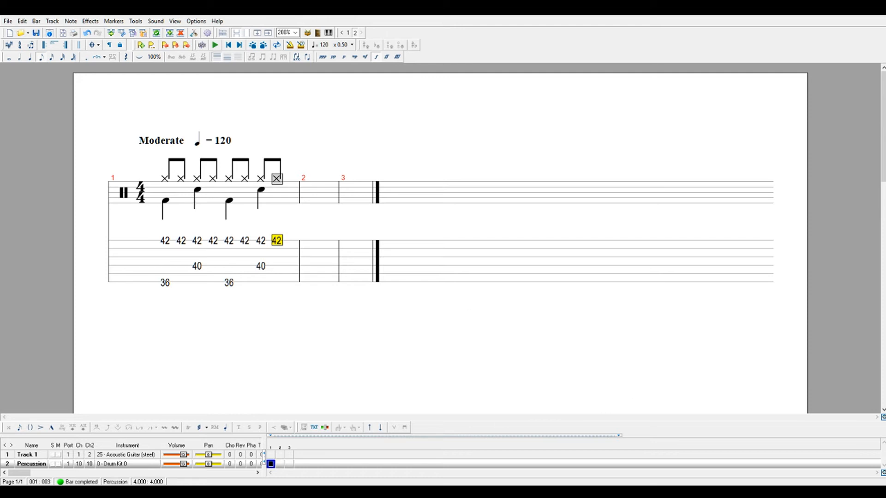
# Check the reference pattern, enclose bar 1 in opening and closing repeat signs with 8 repetitions, and play it back.
pyautogui.hotkey('alt', 'Tab')
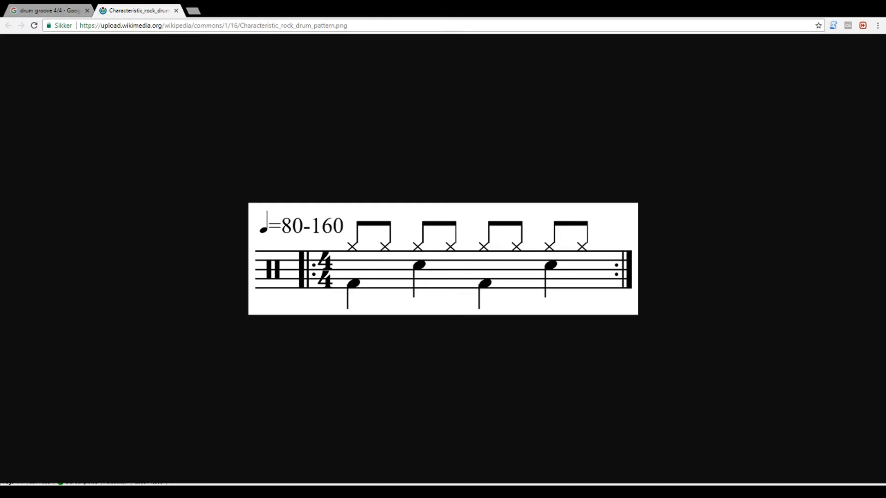
pyautogui.hotkey('alt', 'Tab')
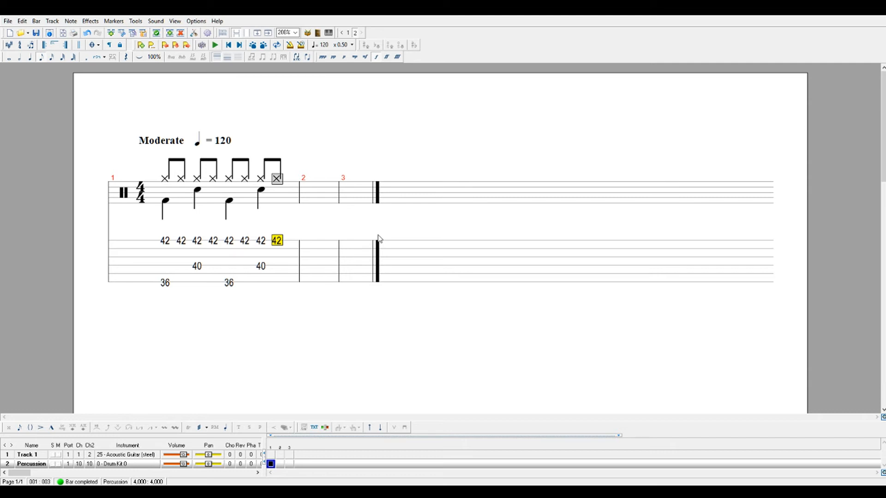
pyautogui.click(151, 259)
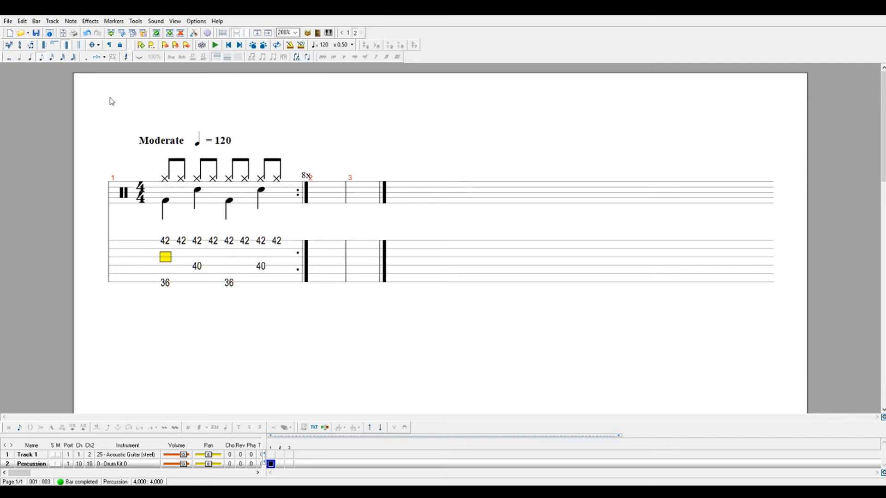
pyautogui.click(44, 45)
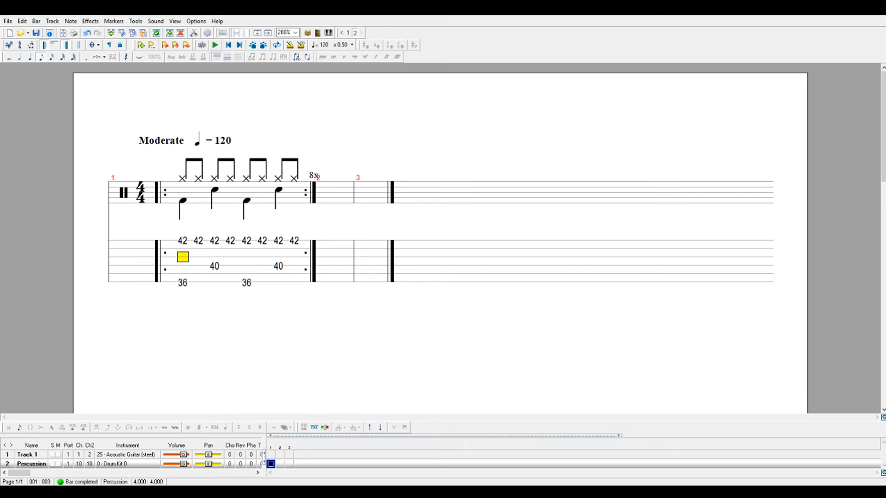
pyautogui.press('space')
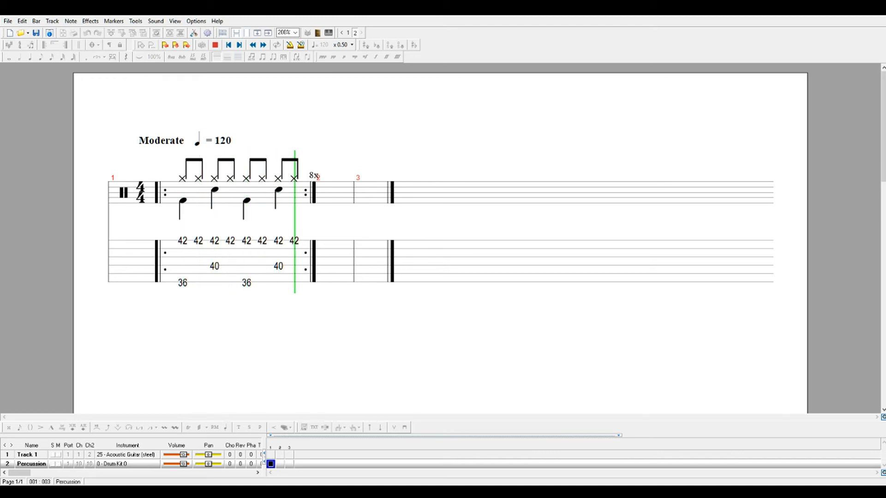
pyautogui.press('space')
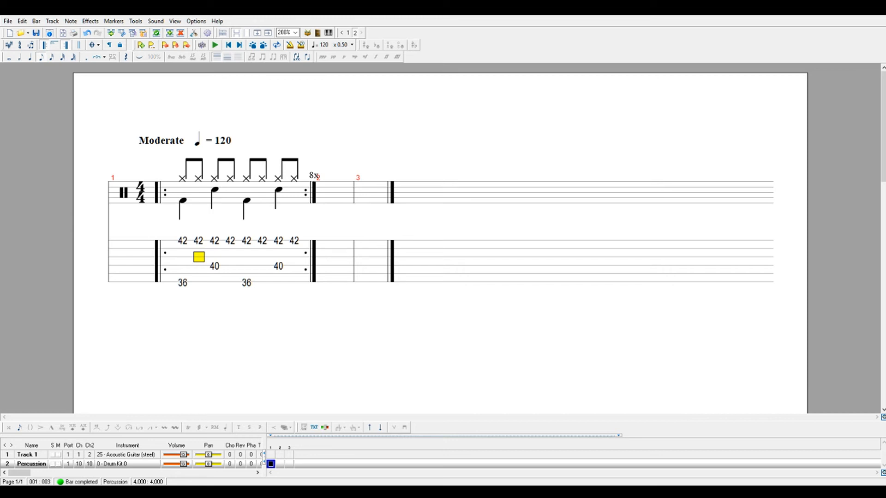
# Try quarter notes 36 and 40 on the first two beats of bar 2, and delete them.
pyautogui.click(335, 285)
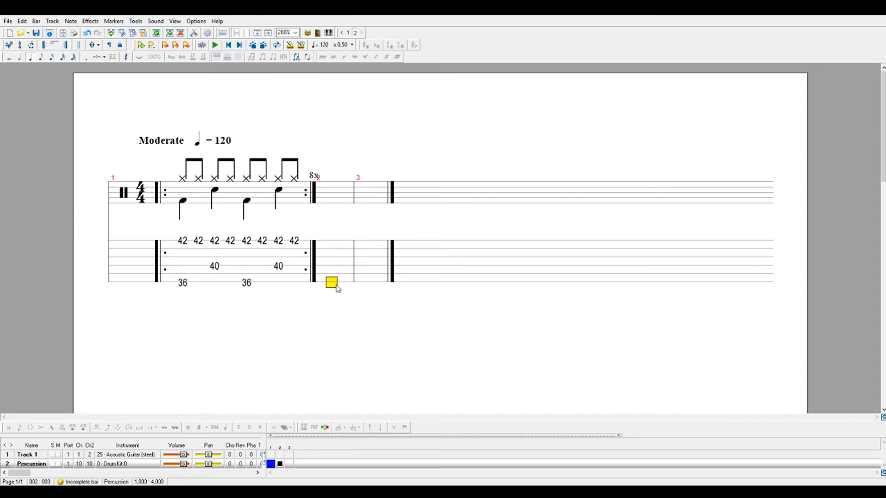
pyautogui.write('36')
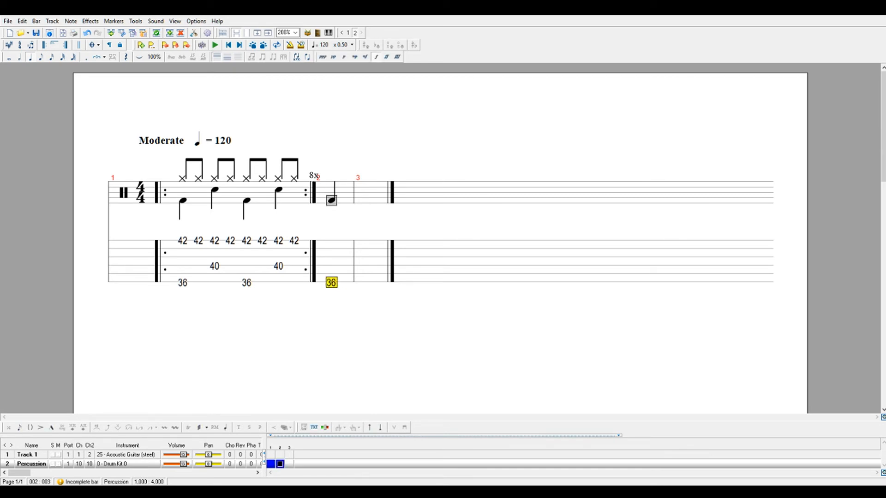
pyautogui.press('Right')
pyautogui.press('Up')
pyautogui.press('Up')
pyautogui.write('40')
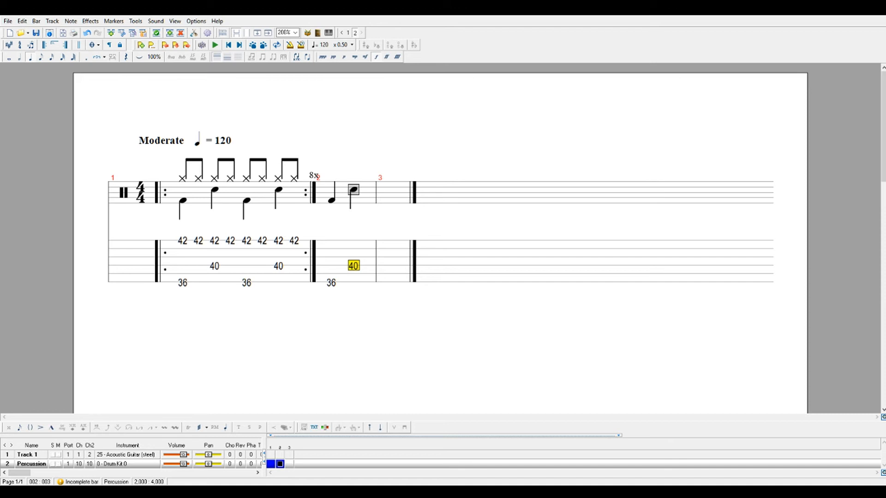
pyautogui.press('Delete')
pyautogui.press('Down')
pyautogui.press('Down')
pyautogui.press('Delete')
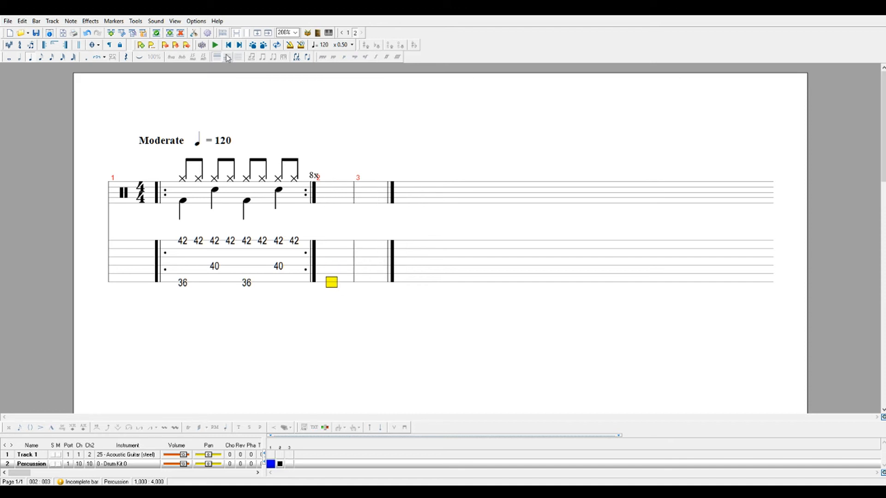
# Switch to Chrome, close the rock drum pattern image and open the Beat 4 pattern from the image results.
pyautogui.click(179, 272)
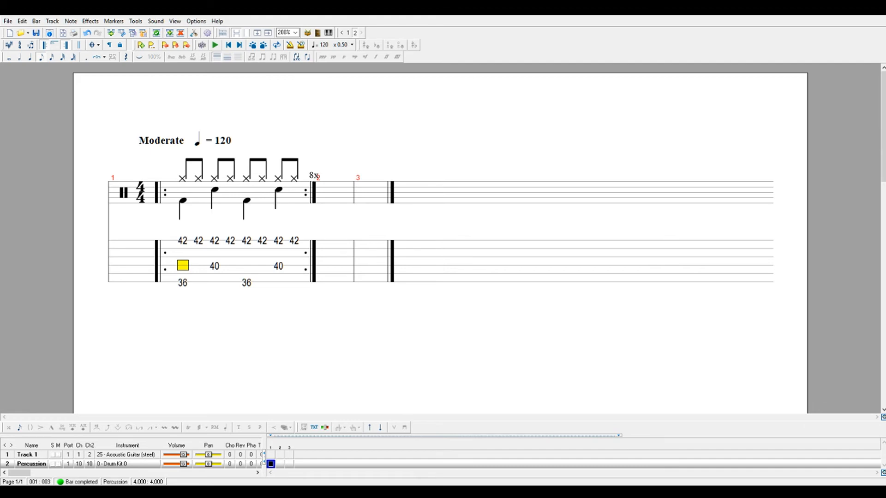
pyautogui.hotkey('alt', 'Tab')
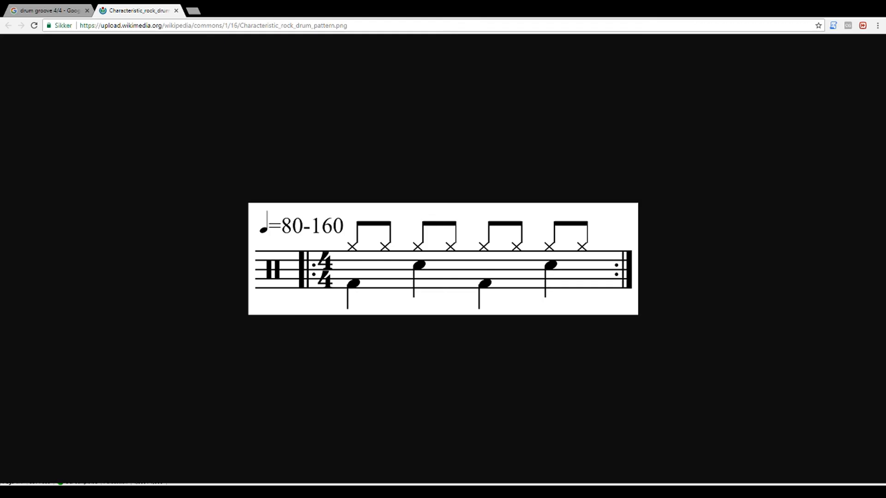
pyautogui.click(176, 11)
pyautogui.scroll(3, 207, 119)
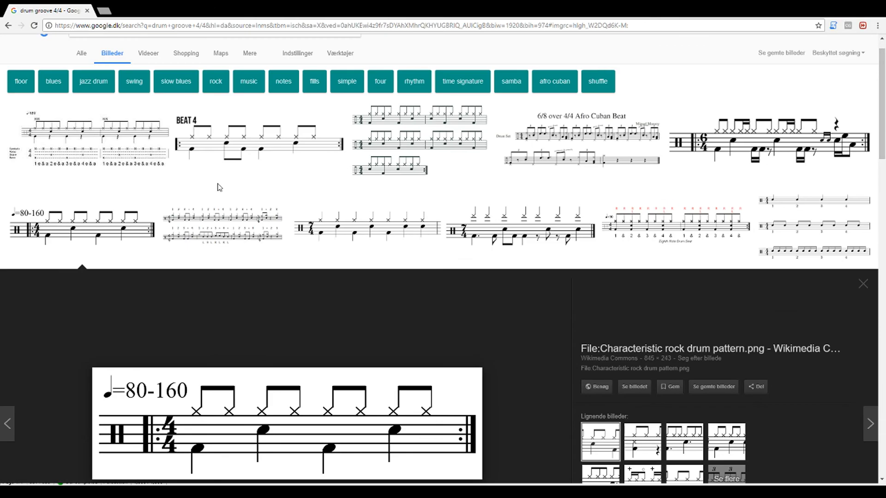
pyautogui.click(255, 140)
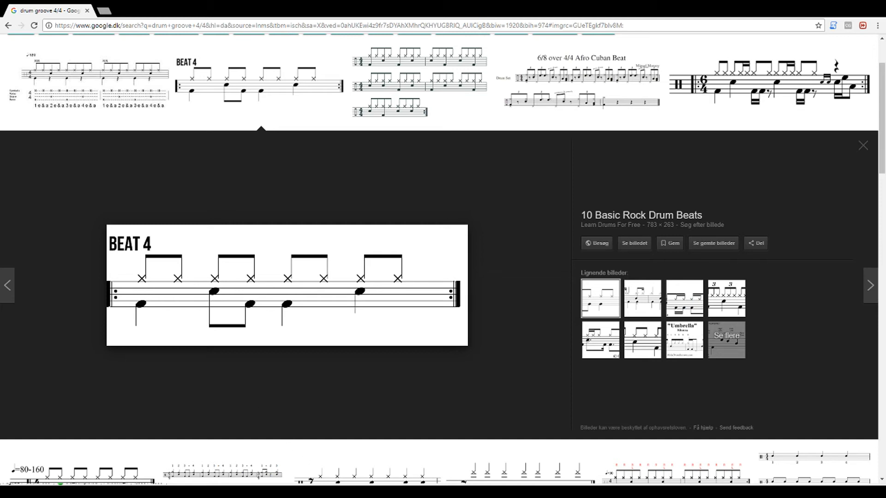
# Switch back to Guitar Pro and remove the closing and opening repeat signs from bar 1.
pyautogui.hotkey('alt', 'Tab')
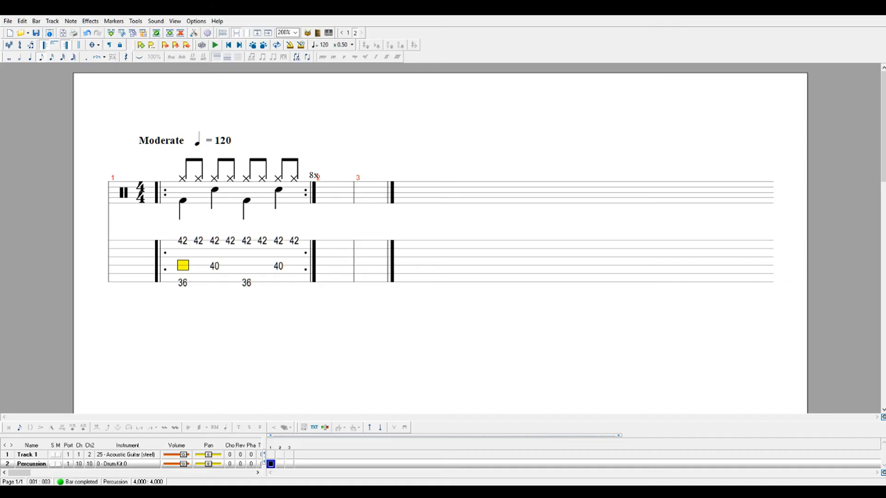
pyautogui.click(330, 280)
pyautogui.click(279, 266)
pyautogui.click(69, 45)
pyautogui.press('Left')
pyautogui.press('Left')
pyautogui.press('Left')
pyautogui.press('Left')
pyautogui.press('Left')
pyautogui.press('Left')
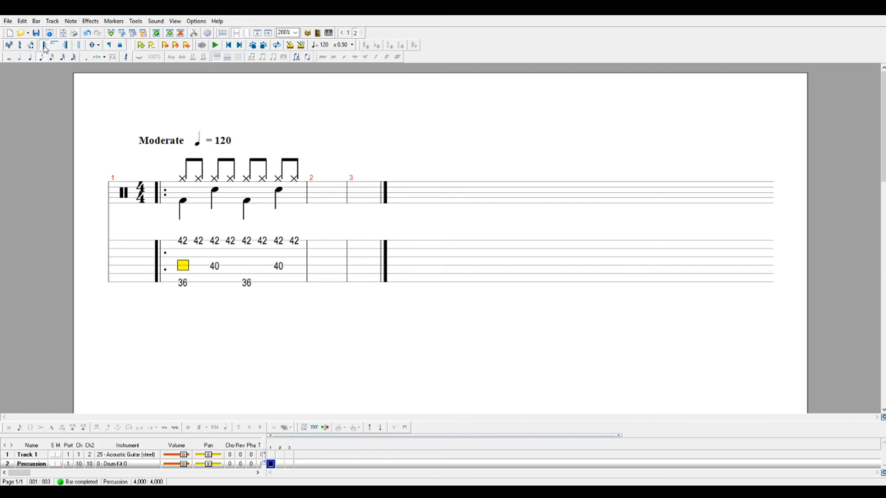
pyautogui.click(45, 46)
# Fill bar 2 with eight eighth-note closed hi-hats (42) on the top tab line.
pyautogui.click(317, 249)
pyautogui.click(318, 242)
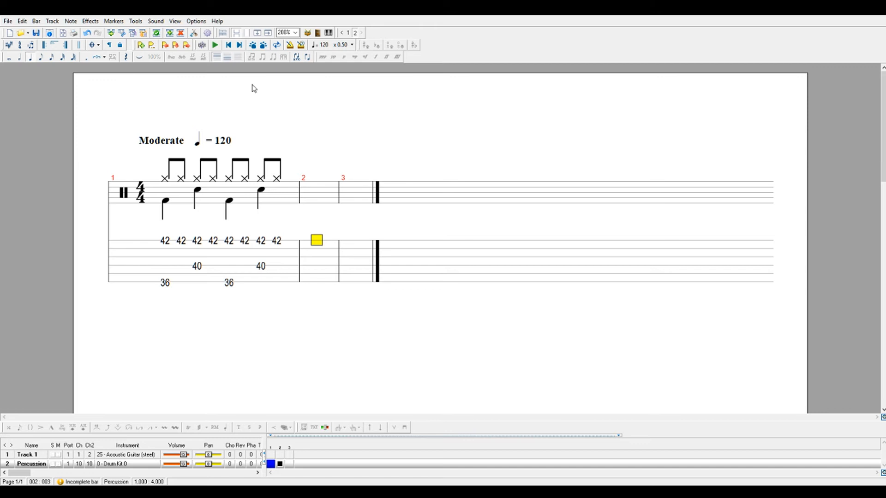
pyautogui.write('42')
pyautogui.press('Right')
pyautogui.write('42')
pyautogui.press('Right')
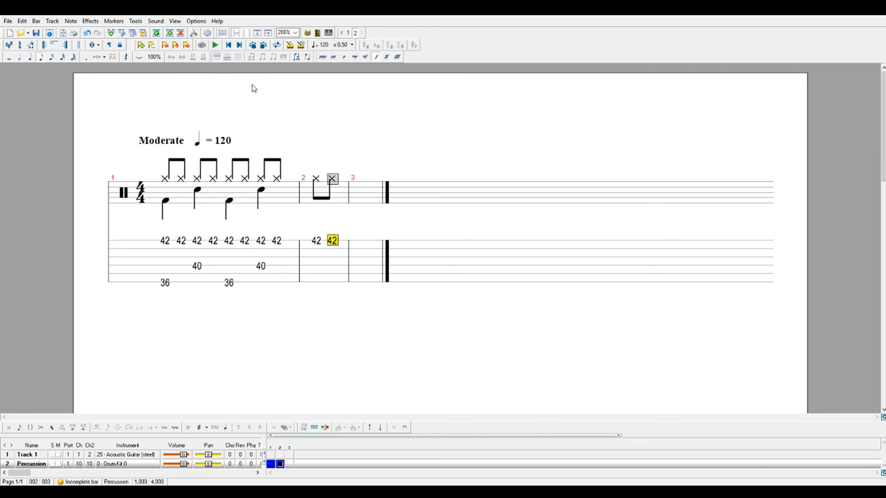
pyautogui.write('42')
pyautogui.press('Right')
pyautogui.write('42')
pyautogui.press('Right')
pyautogui.write('42')
pyautogui.press('Right')
pyautogui.write('42')
pyautogui.press('Right')
pyautogui.write('42')
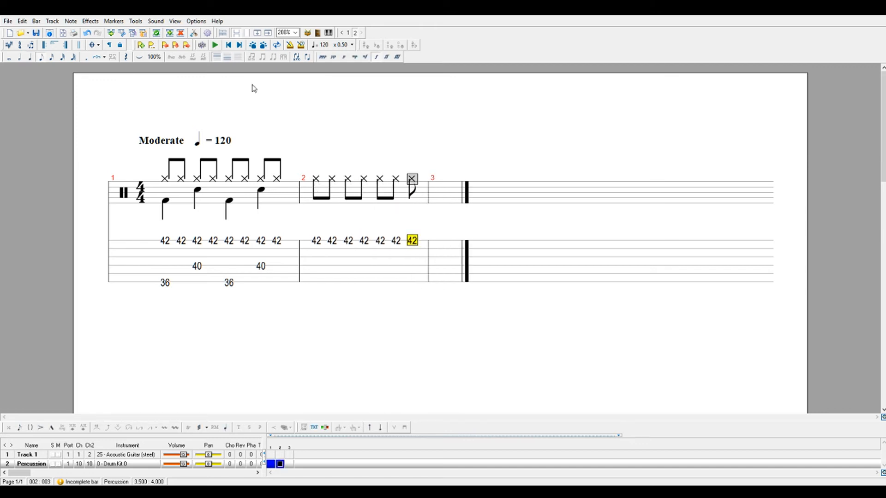
pyautogui.press('Right')
pyautogui.press('4')
pyautogui.press('2')
pyautogui.press('Down')
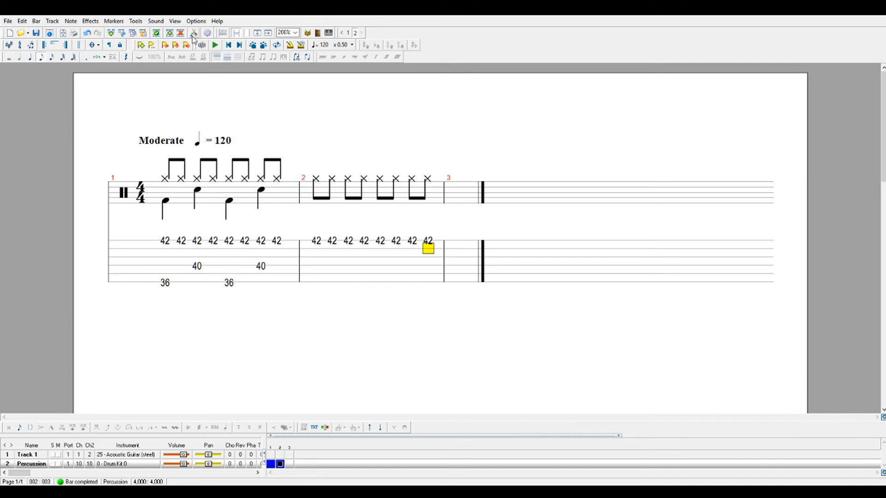
# Add a quarter-note 36 on beat 1 and an eighth-note 40 on beat 2 of bar 2 in the second voice.
pyautogui.press('Home')
pyautogui.press('Up')
pyautogui.press('Up')
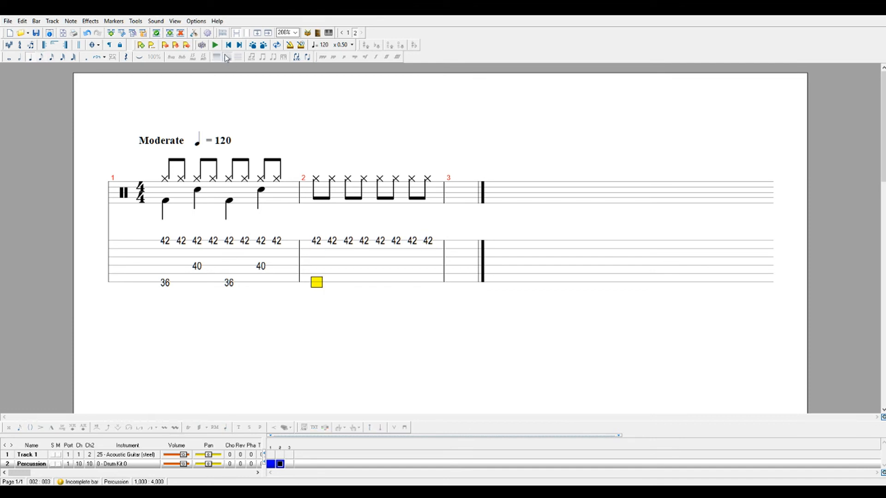
pyautogui.write('36')
pyautogui.press('Right')
pyautogui.press('Up')
pyautogui.press('Up')
pyautogui.press('Up')
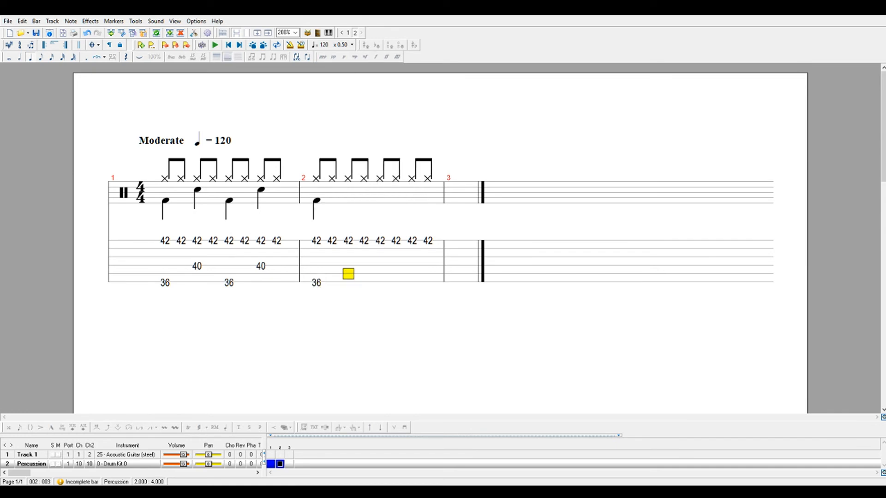
pyautogui.press('Down')
pyautogui.write('40')
pyautogui.press('-')
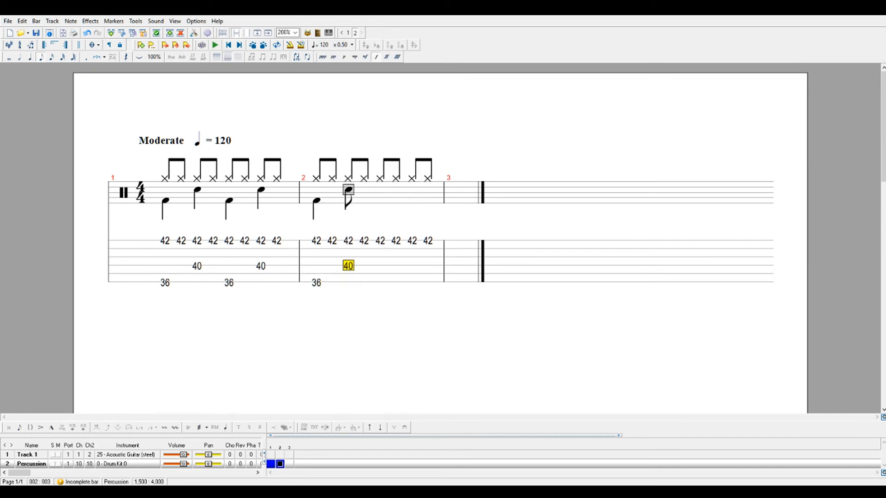
# Complete bar 2's second voice with an eighth-note 36, a quarter-note 36 on beat 3 and a quarter-note 40 on beat 4.
pyautogui.press('Right')
pyautogui.press('Down')
pyautogui.press('Down')
pyautogui.write('36')
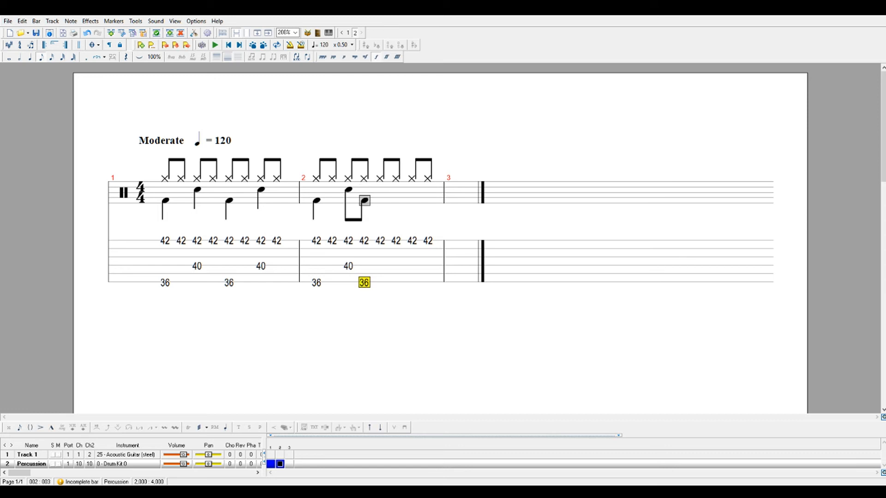
pyautogui.press('Right')
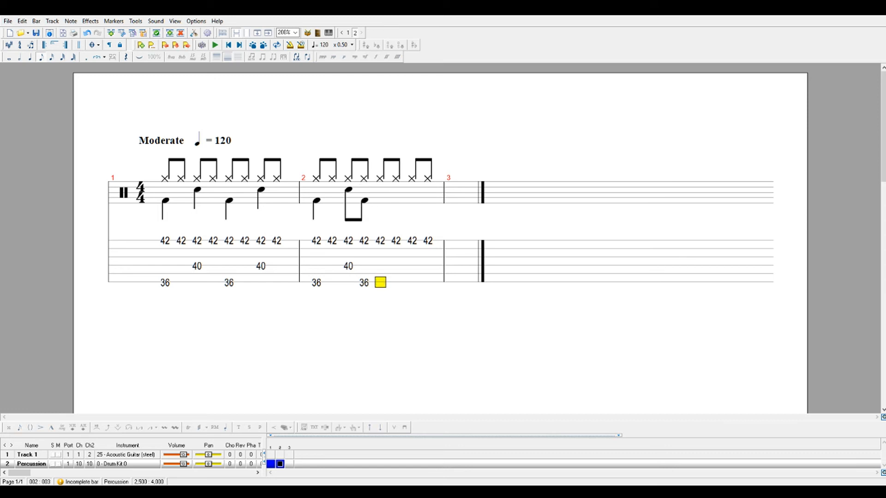
pyautogui.write('36')
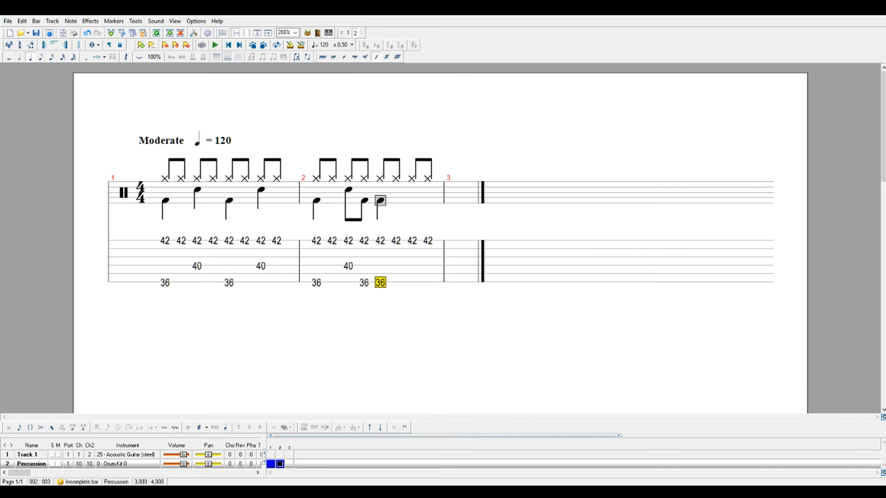
pyautogui.press('Right')
pyautogui.press('Up')
pyautogui.press('Up')
pyautogui.press('Up')
pyautogui.press('Down')
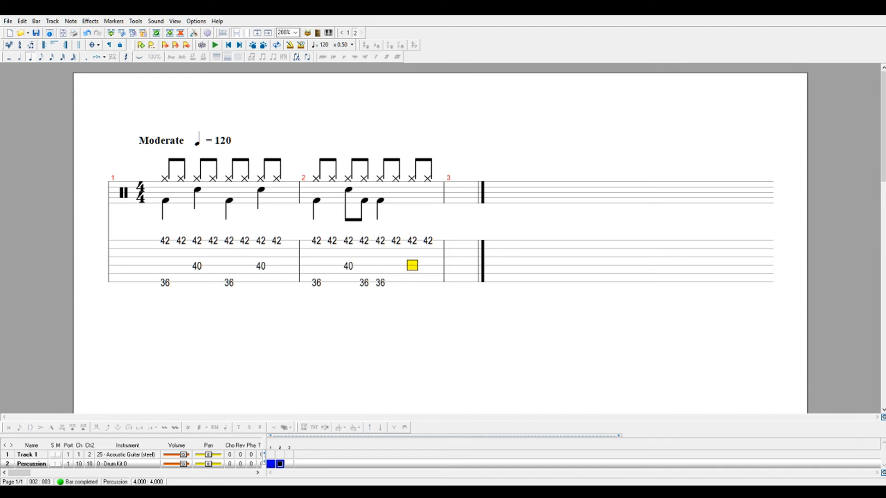
pyautogui.write('40')
# Play back the finished groove in bar 2.
pyautogui.click(312, 266)
pyautogui.press('space')
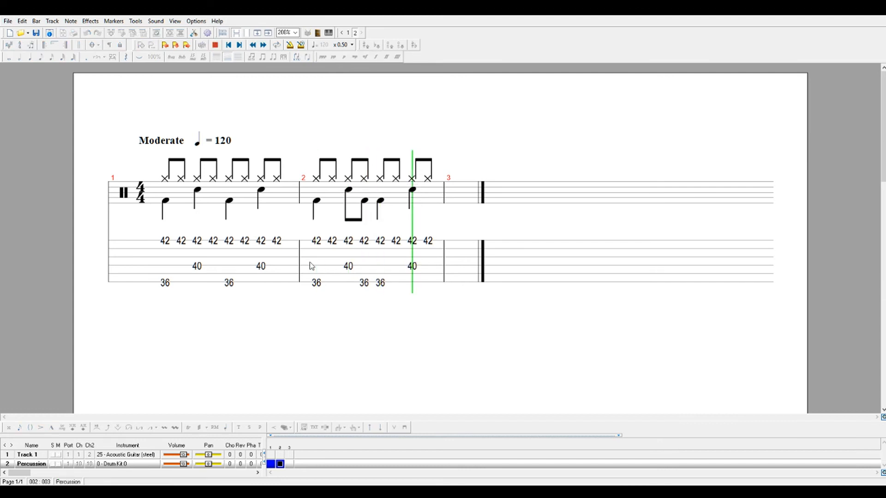
pyautogui.press('space')
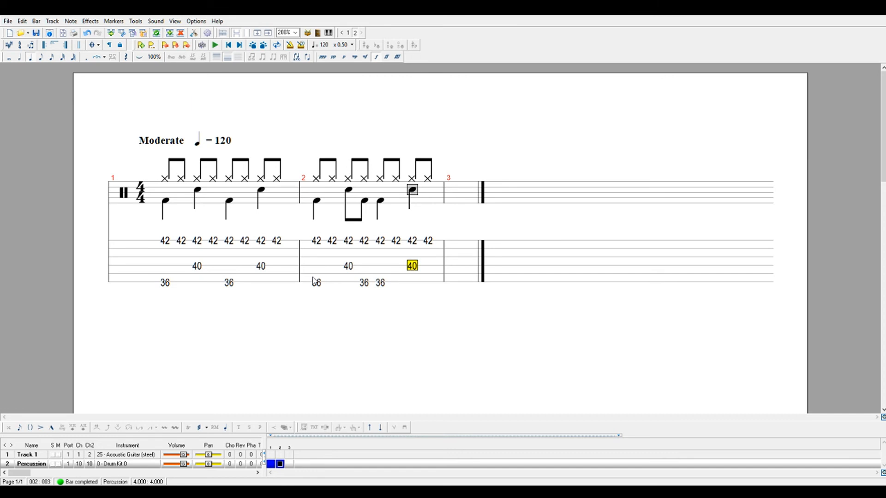
# Try a kick variation in bar 2: make the beat 2 snare a quarter note and beat 3 two eighth-note 36s.
pyautogui.click(363, 283)
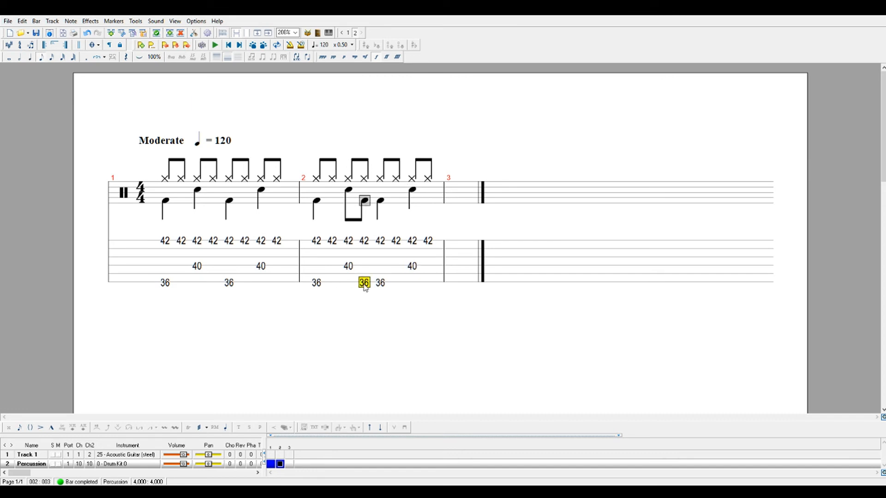
pyautogui.press('Left')
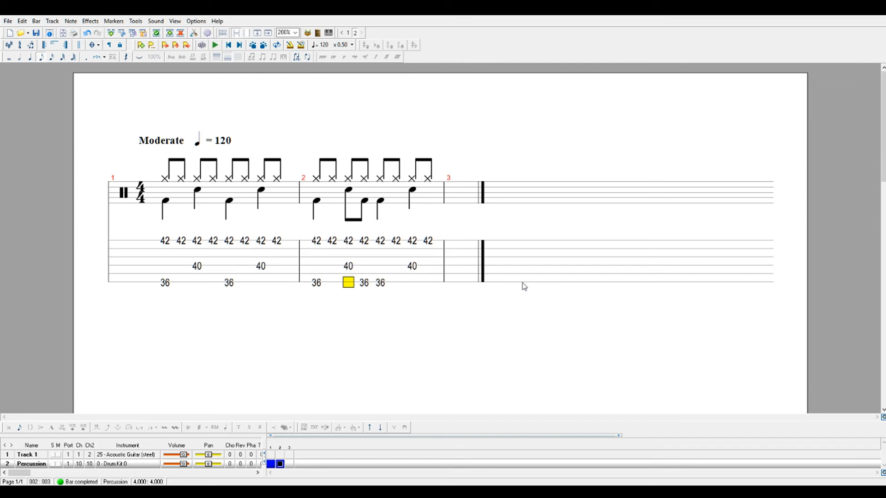
pyautogui.press('Left')
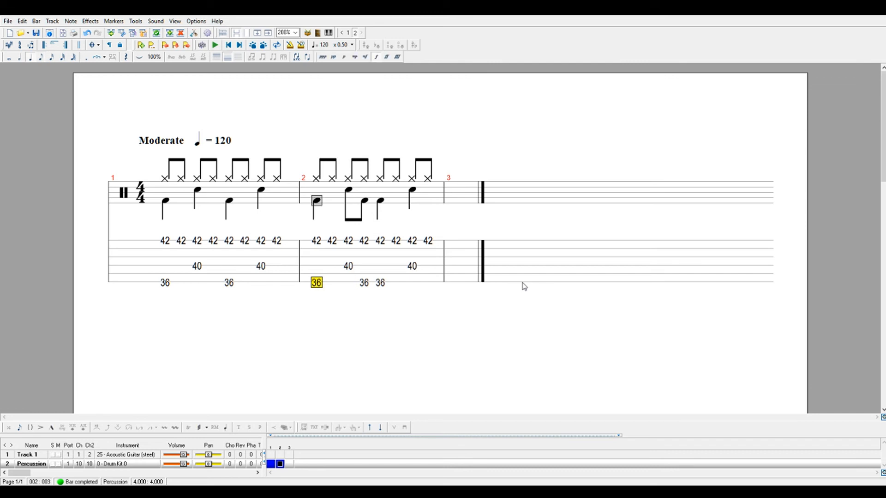
pyautogui.press('Right')
pyautogui.press('Left')
pyautogui.press('Right')
pyautogui.press('KP_Add')
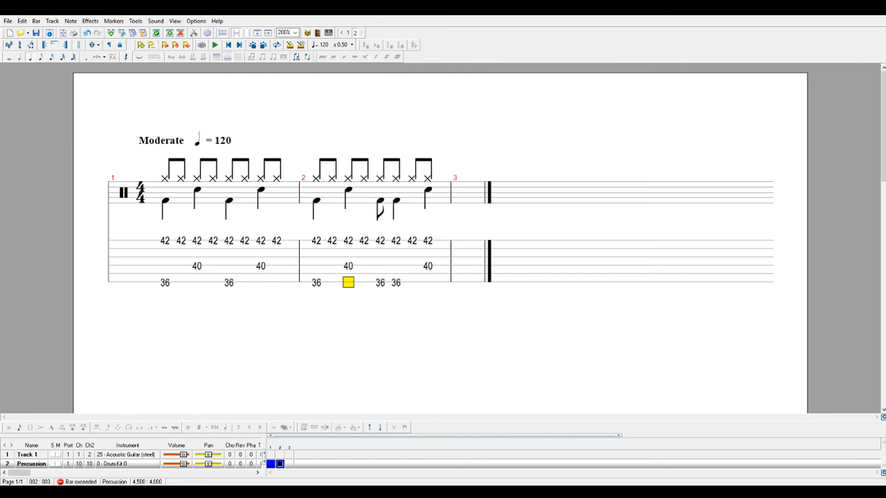
pyautogui.press('Right')
pyautogui.press('Right')
pyautogui.press('KP_Subtract')
pyautogui.press('Left')
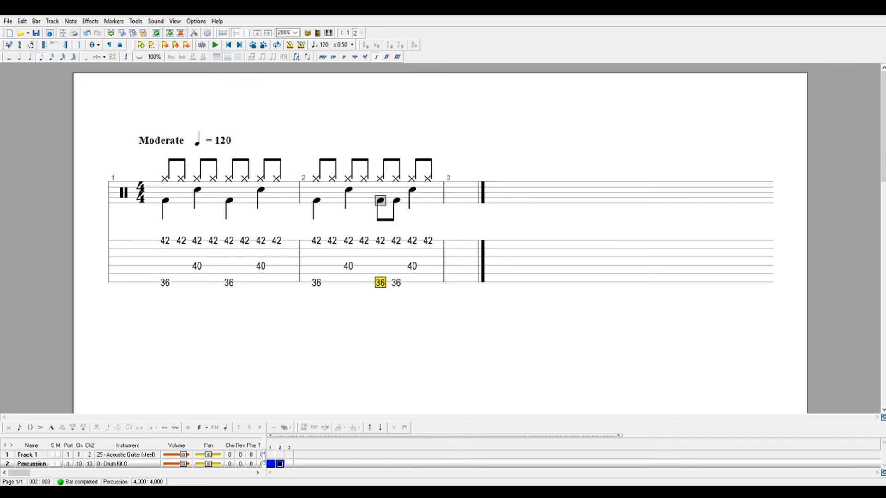
# Play back bar 2 with the changed kick rhythm.
pyautogui.press('Right')
pyautogui.press('Right')
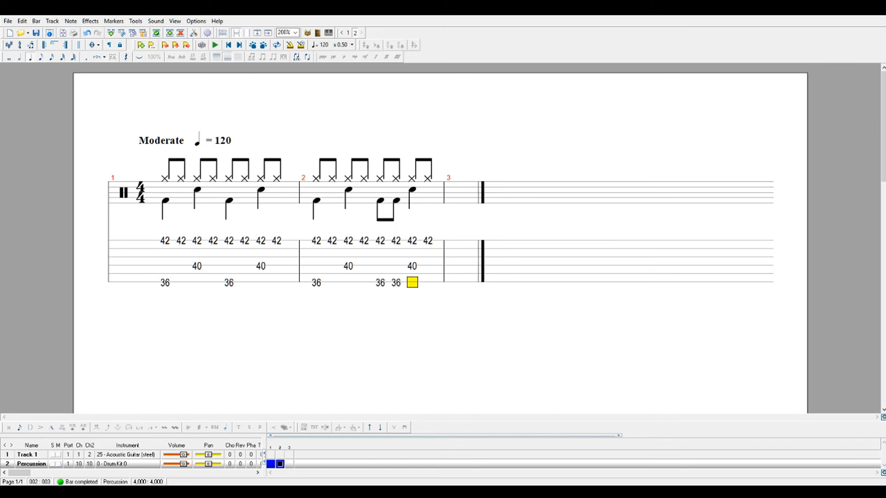
pyautogui.click(311, 272)
pyautogui.press('space')
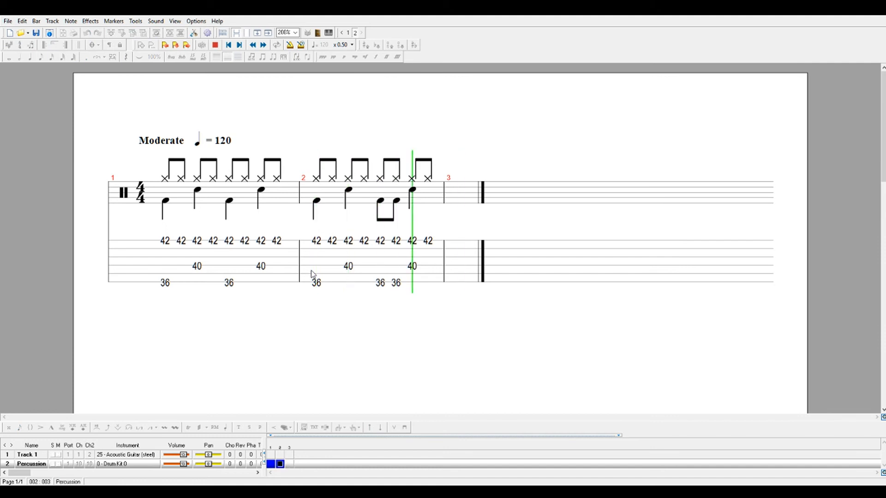
pyautogui.press('space')
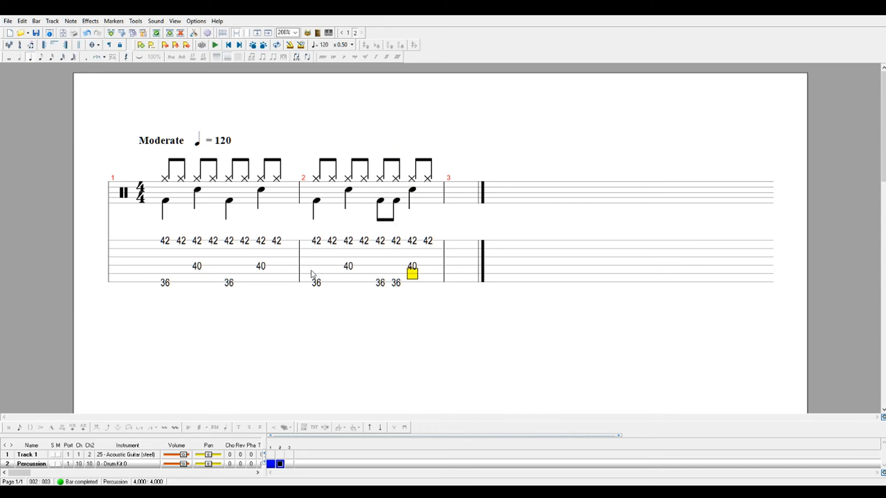
# Restore bar 2's original rhythm with eighth notes 40 and 36 on beat 2 and a single quarter-note 36 on beat 3.
pyautogui.press('Left')
pyautogui.press('Down')
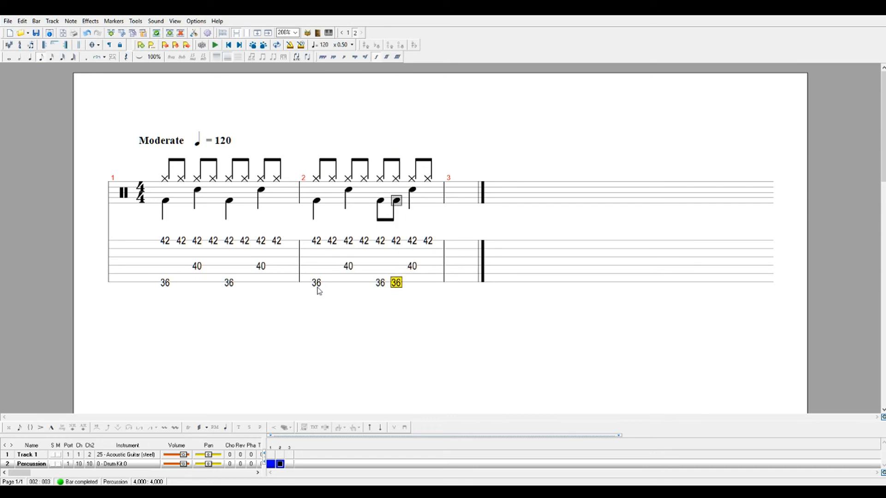
pyautogui.press('Delete')
pyautogui.hotkey('ctrl', 'z')
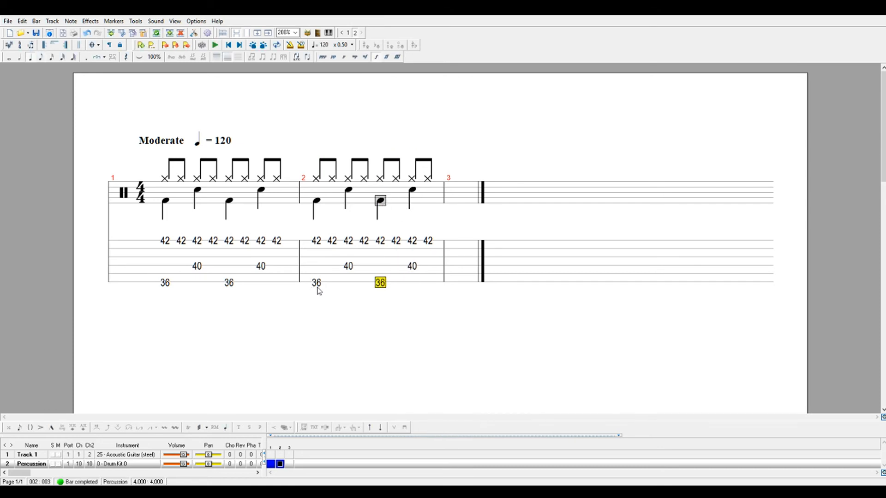
pyautogui.press('Left')
pyautogui.press('+')
pyautogui.press('Right')
pyautogui.press('Insert')
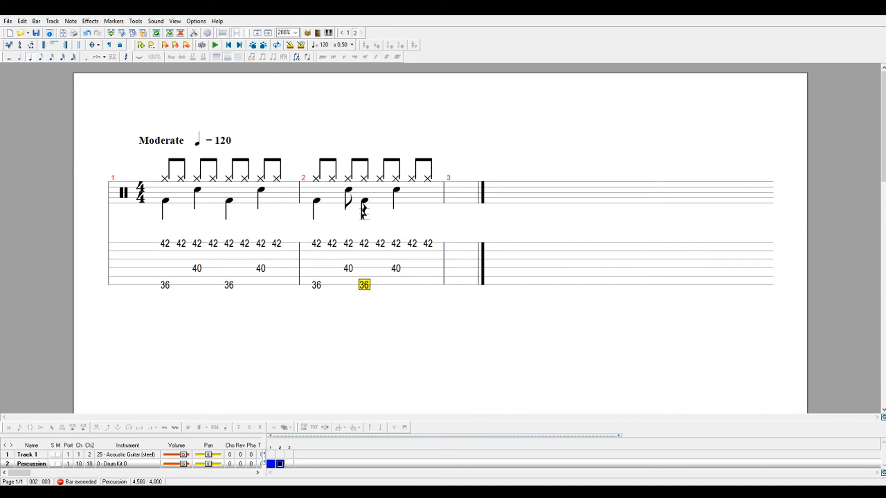
pyautogui.press('+')
pyautogui.write('36')
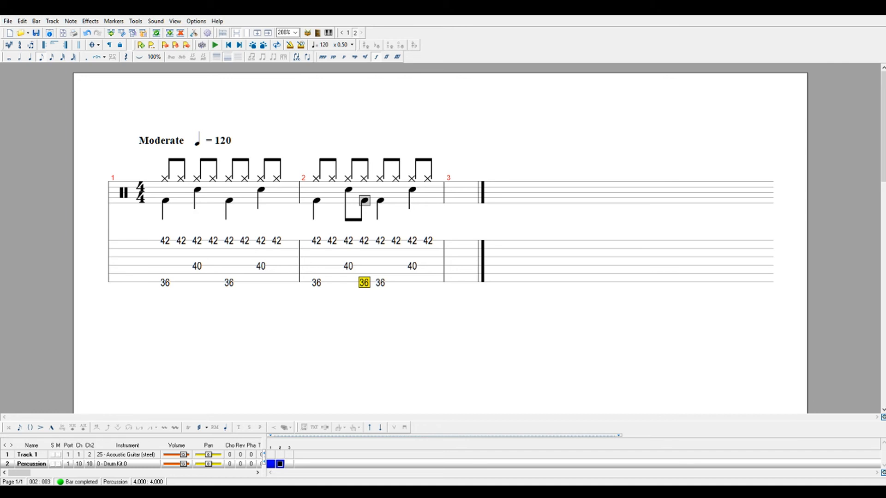
# Switch to Chrome and search the images for "drum groove sheet beginner".
pyautogui.hotkey('alt', 'Tab')
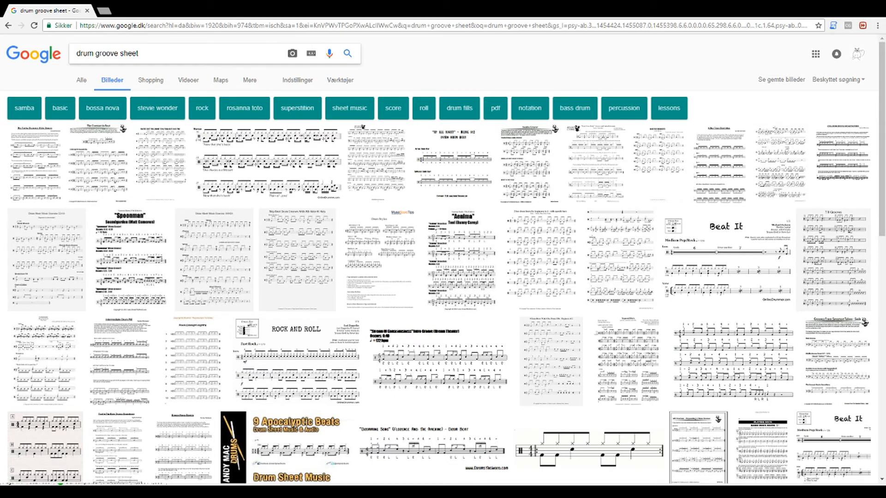
pyautogui.click(198, 50)
pyautogui.write('beginner')
pyautogui.press('Return')
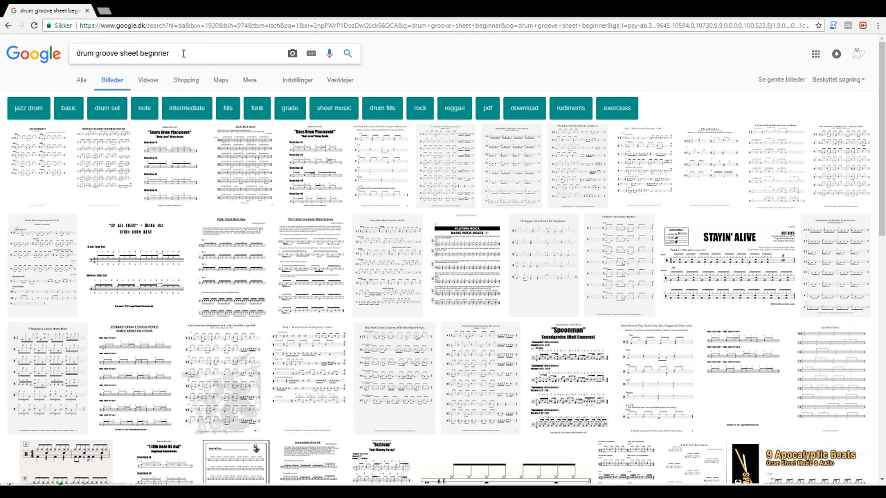
# Shorten the image search to "drum sheet beginner".
pyautogui.moveTo(184, 54); pyautogui.dragTo(98, 49)
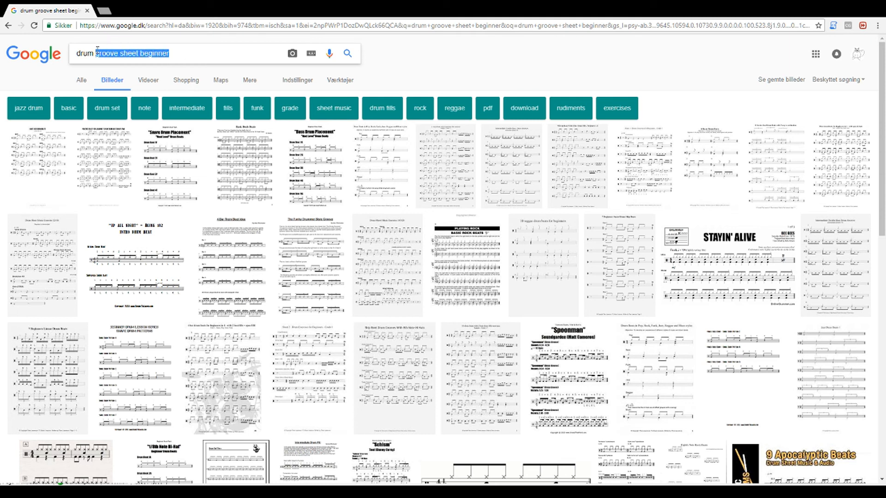
pyautogui.doubleClick(97, 53)
pyautogui.press('BackSpace')
pyautogui.press('Return')
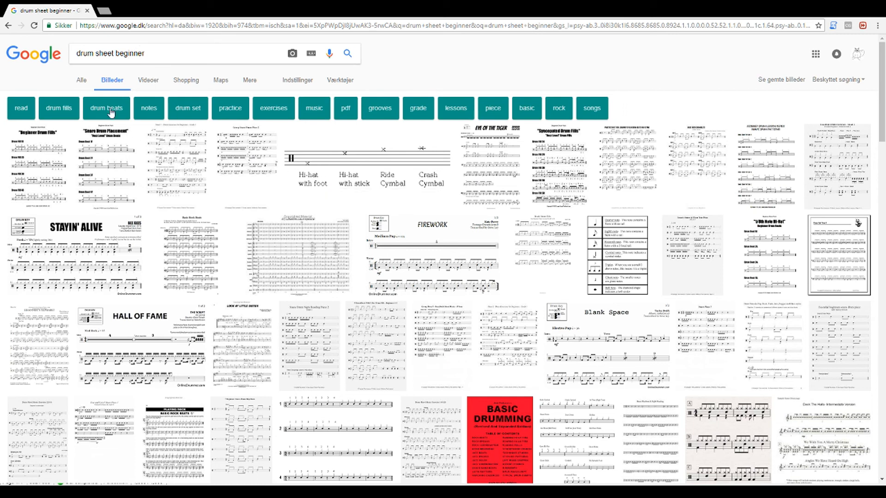
pyautogui.doubleClick(109, 53)
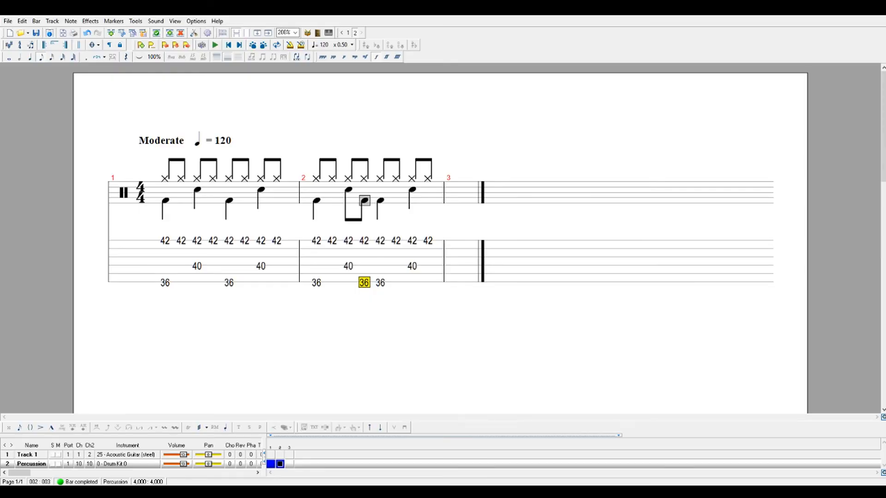
# Switch to Guitar Pro and replace bar 1's first hi-hat with 57 on the top tab line in the first voice.
pyautogui.click(165, 256)
pyautogui.click(164, 242)
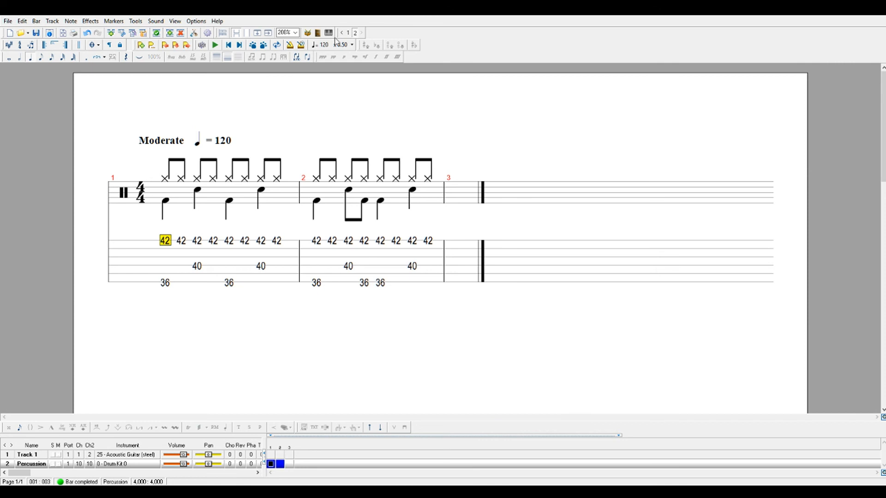
pyautogui.click(307, 33)
pyautogui.click(218, 58)
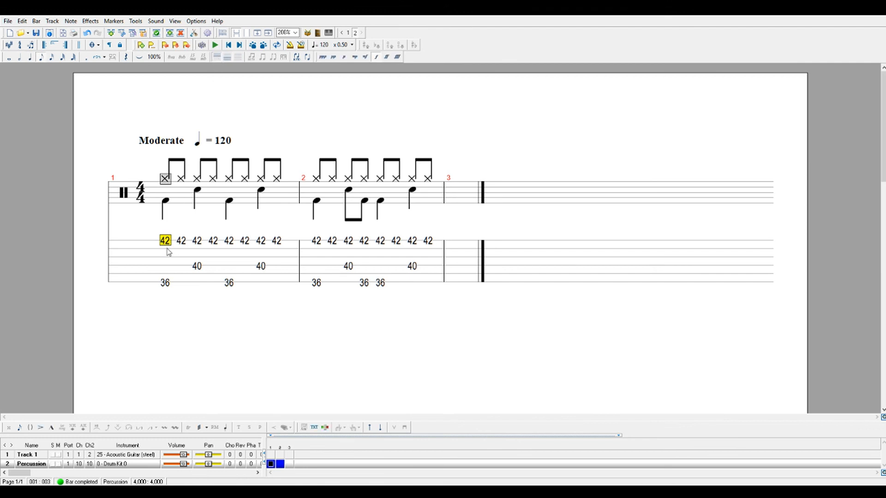
pyautogui.write('57')
pyautogui.click(155, 267)
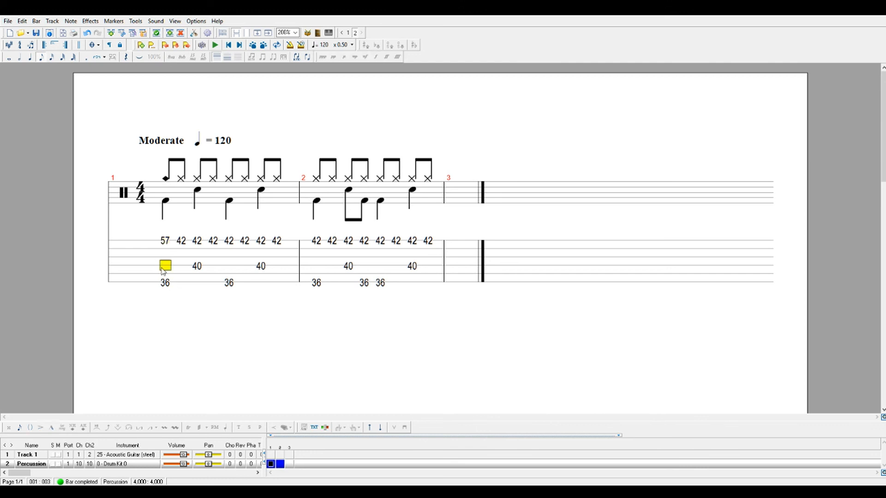
# Enclose bars 1 and 2 of the drum groove in repeat signs with eight repetitions.
pyautogui.click(43, 44)
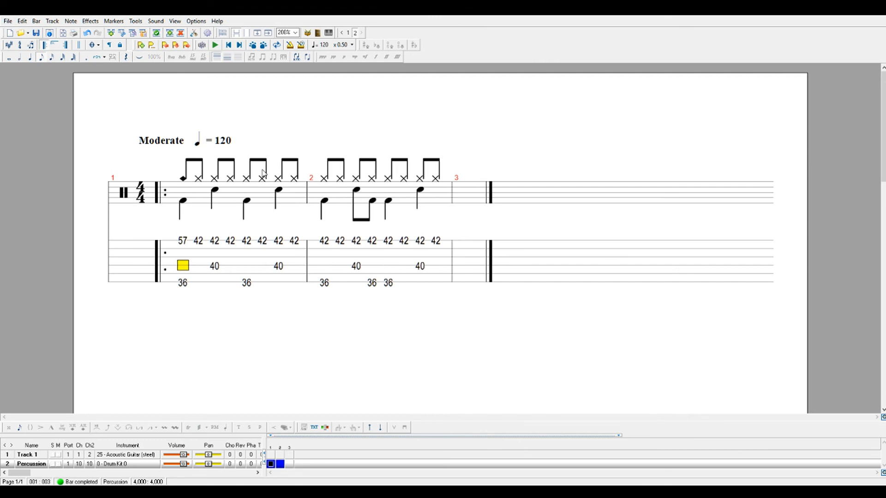
pyautogui.click(409, 254)
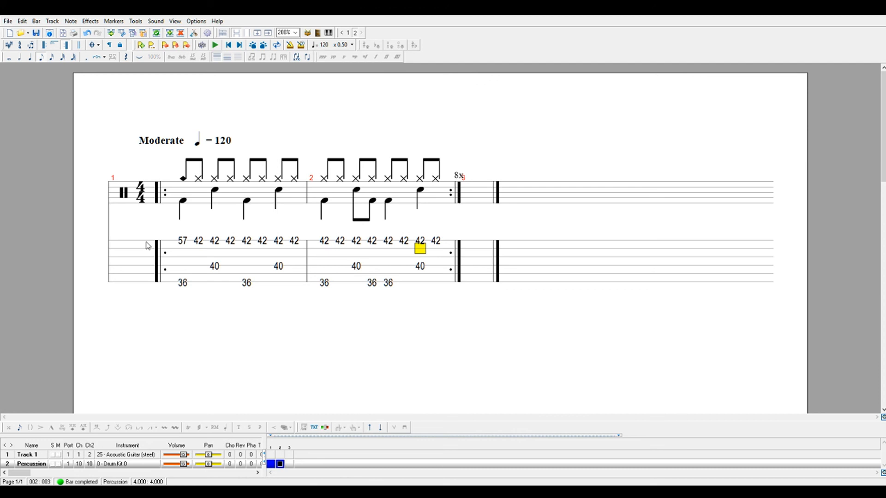
# Play back the repeated drum groove from the start of bar 1, and stop it.
pyautogui.click(185, 252)
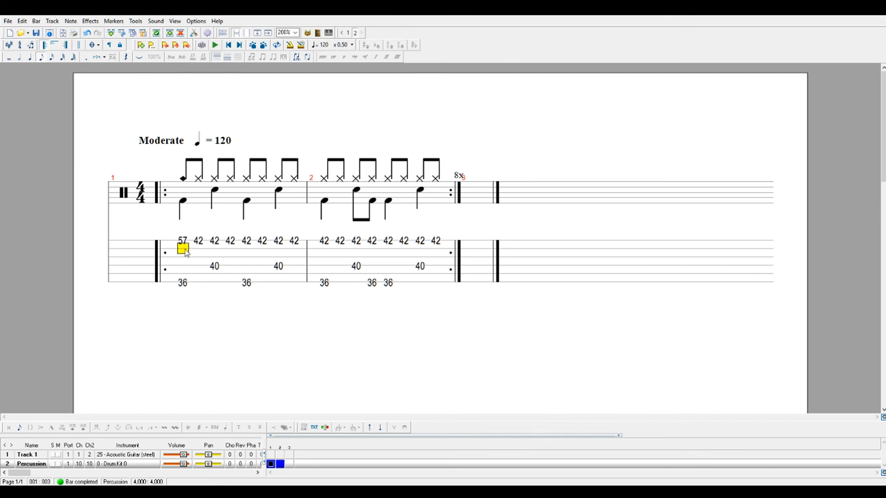
pyautogui.press('space')
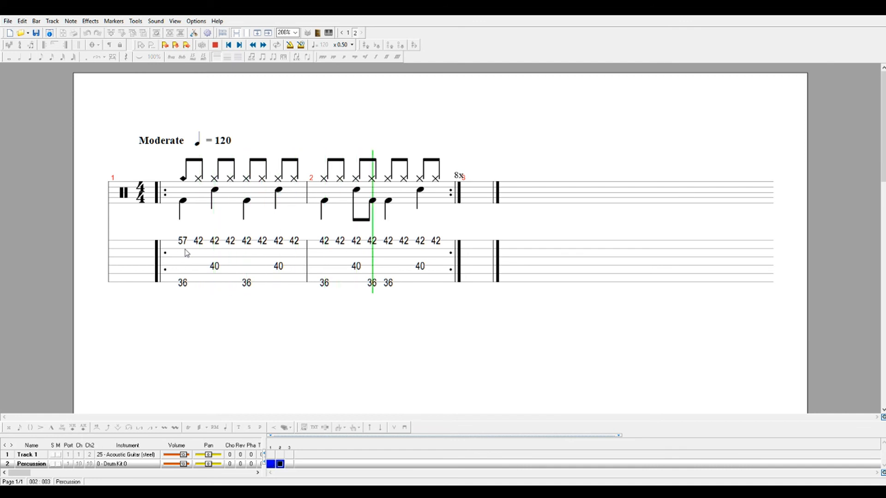
pyautogui.click(186, 252)
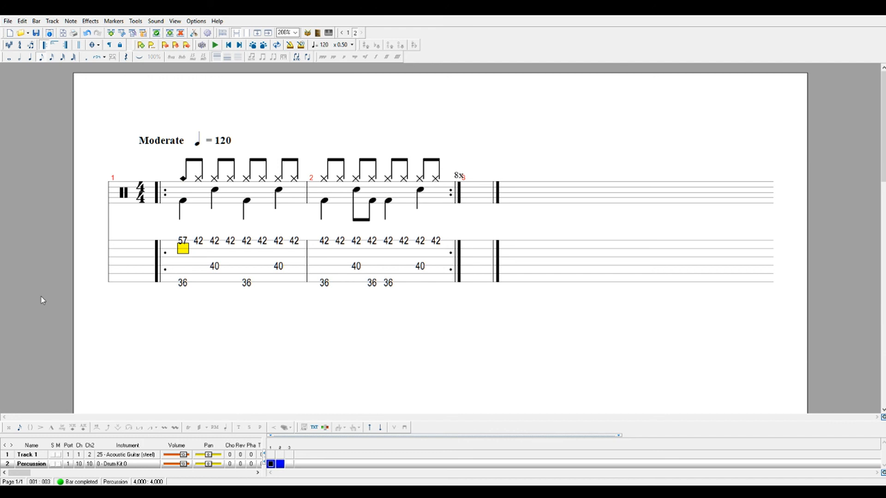
# Set Track 1's instrument to 30 - Distortion Guitar and start bar 1 with a 2-4-4 power chord on strings 5, 4 and 3.
pyautogui.click(271, 456)
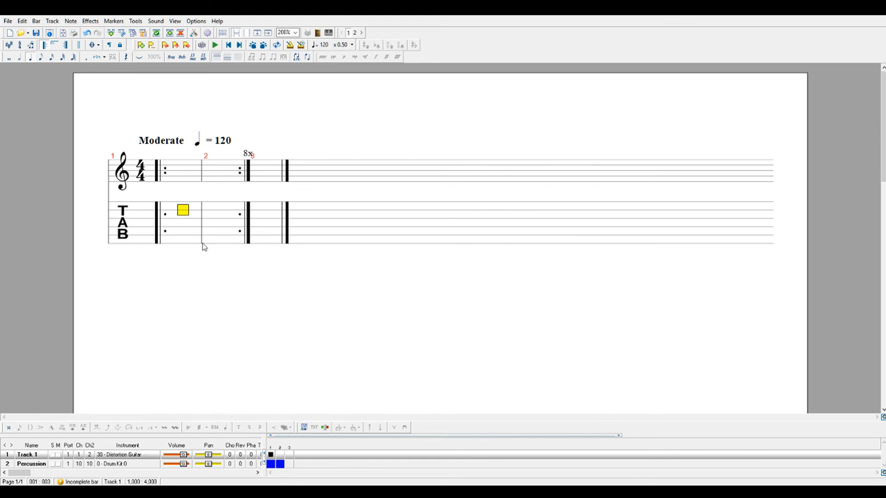
pyautogui.click(183, 245)
pyautogui.press('Up')
pyautogui.write('2')
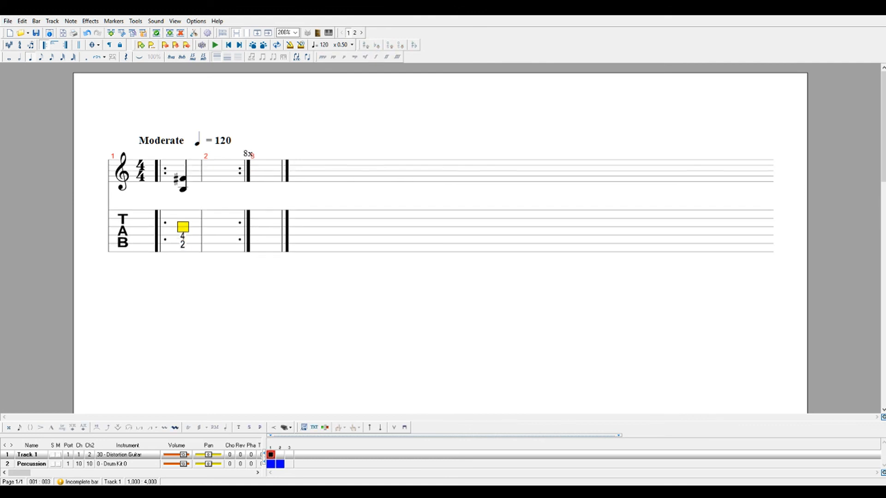
pyautogui.press('Up')
pyautogui.write('4')
pyautogui.press('Up')
pyautogui.write('4')
# Make bar 1's chord an eighth note and fill the bar with seven eighth notes at fret 2 on the fifth string.
pyautogui.press('Right')
pyautogui.press('2')
pyautogui.press('Right')
pyautogui.press('2')
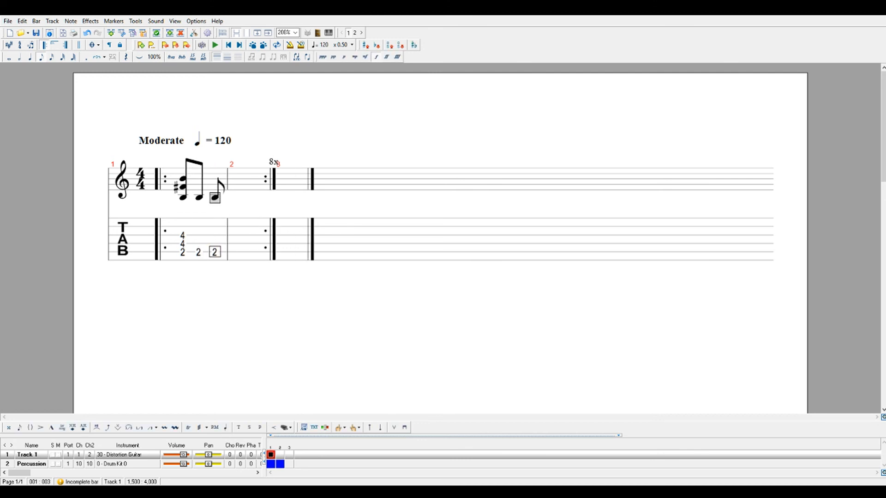
pyautogui.press('Right')
pyautogui.press('2')
pyautogui.press('Right')
pyautogui.press('2')
pyautogui.press('Right')
pyautogui.press('2')
pyautogui.press('Right')
pyautogui.press('2')
pyautogui.press('Right')
pyautogui.press('2')
pyautogui.press('Right')
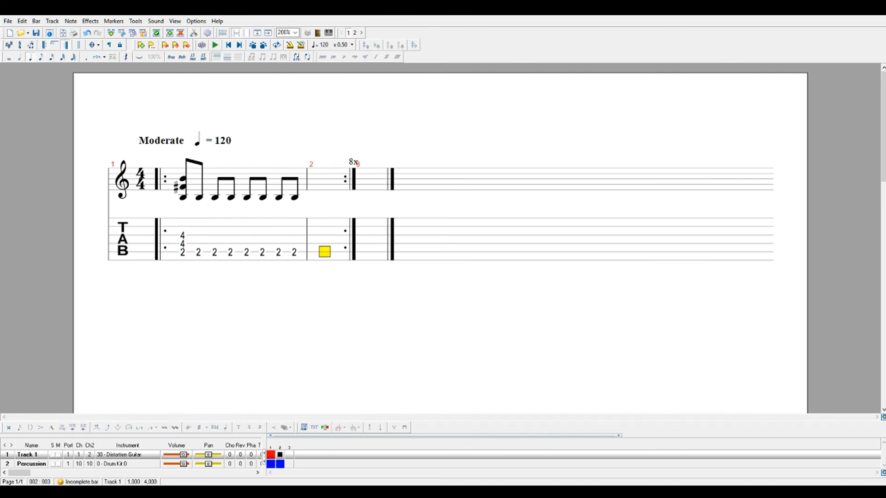
# Start bar 2 with a 2-4-4 power chord on strings 6, 5 and 4 as an eighth note.
pyautogui.press('2')
pyautogui.press('Up')
pyautogui.press('4')
pyautogui.press('Up')
pyautogui.press('4')
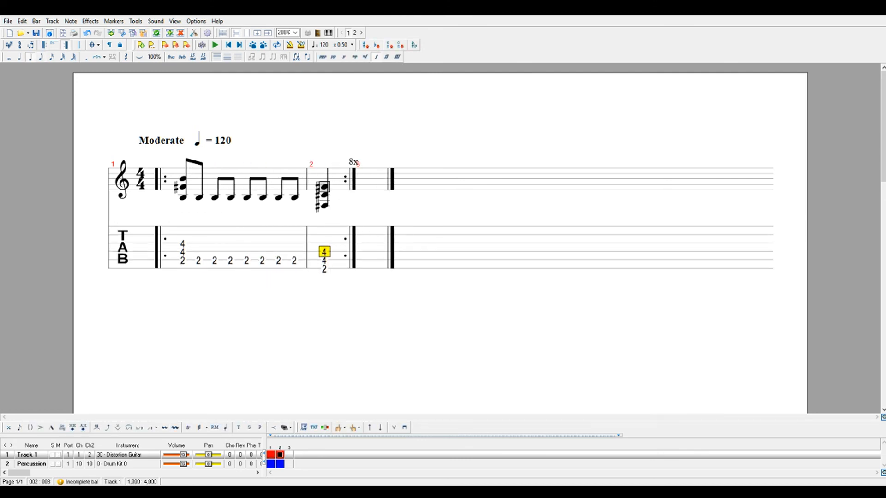
pyautogui.press('Delete')
pyautogui.press('Down')
pyautogui.press('Up')
pyautogui.press('4')
# Follow bar 2's opening chord with three eighth notes at fret 2 on the sixth string.
pyautogui.press('Right')
pyautogui.press('Down')
pyautogui.press('2')
pyautogui.press('Right')
pyautogui.press('2')
pyautogui.press('Right')
pyautogui.press('2')
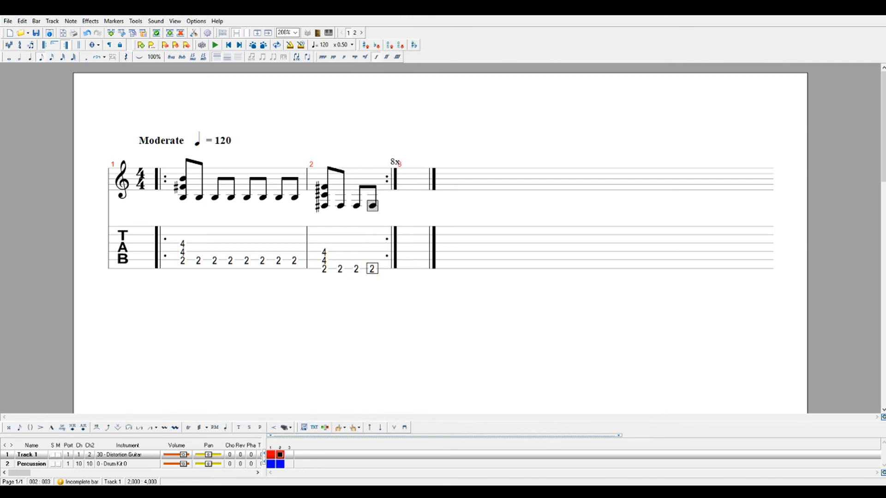
# Add an eighth-note 3-5-5 power chord on strings 6, 5 and 4 at beat 3 of bar 2.
pyautogui.press('Right')
pyautogui.press('3')
pyautogui.press('Up')
pyautogui.press('5')
pyautogui.press('Up')
pyautogui.press('5')
# Complete bar 2 with three eighth notes at fret 3 on the sixth string.
pyautogui.press('Right')
pyautogui.press('Down')
pyautogui.press('Down')
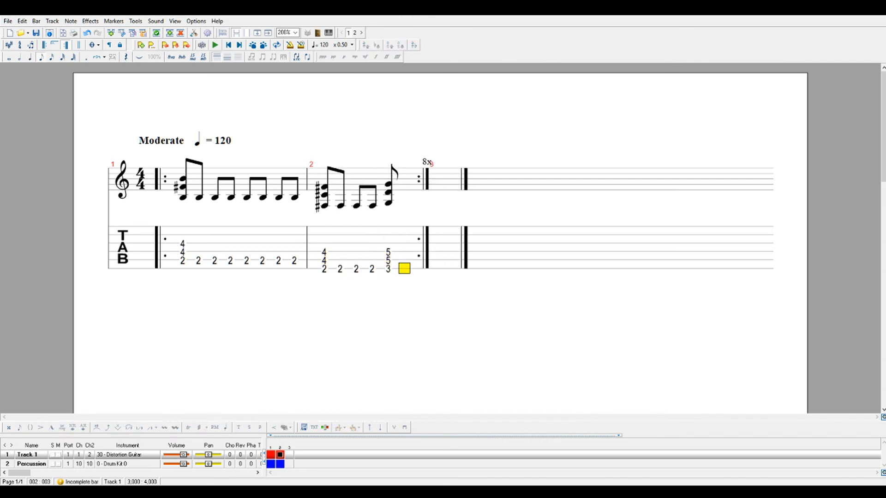
pyautogui.press('3')
pyautogui.press('Right')
pyautogui.press('3')
pyautogui.press('Right')
pyautogui.press('3')
pyautogui.press('Right')
pyautogui.press('3')
pyautogui.press('Delete')
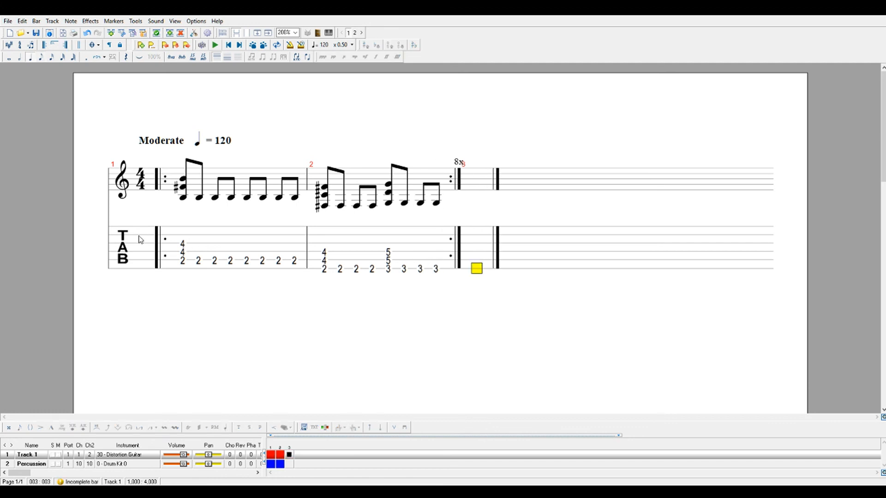
# Apply palm muting to all single notes in guitar bars 1 and 2, leaving the three power chords unmuted.
pyautogui.moveTo(199, 262); pyautogui.dragTo(292, 262)
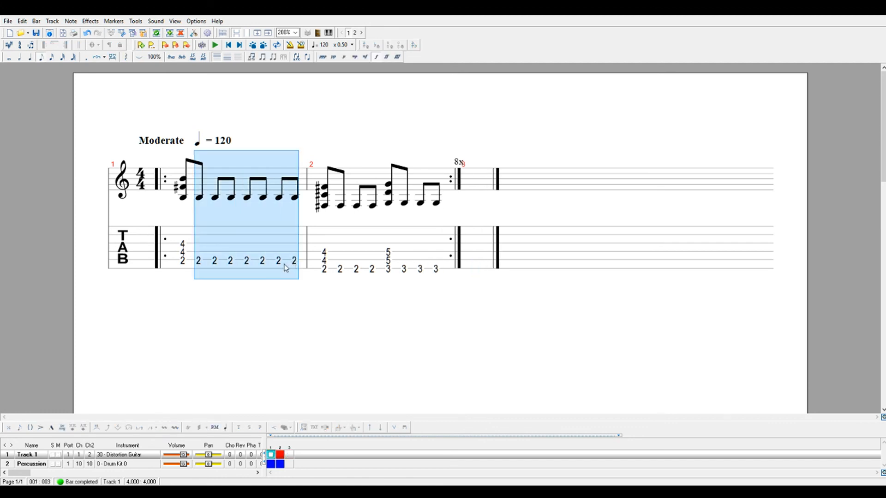
pyautogui.press('p')
pyautogui.moveTo(340, 279); pyautogui.dragTo(436, 279)
pyautogui.press('p')
pyautogui.click(404, 279)
pyautogui.press('p')
# Play the guitar riff together with the drums, display the Percussion track during playback, and stop.
pyautogui.press('space')
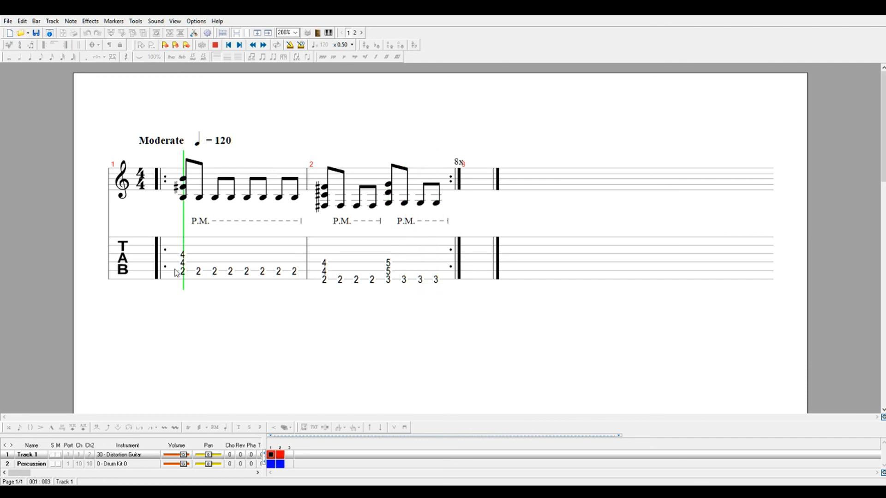
pyautogui.click(40, 465)
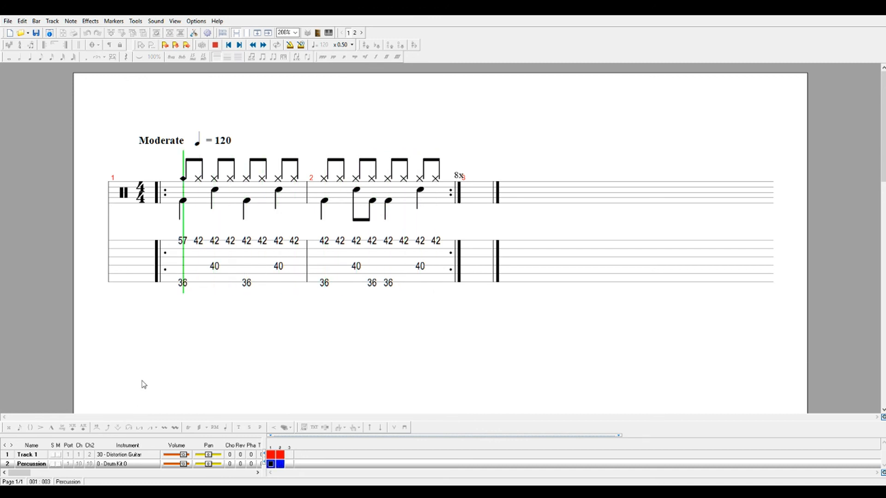
pyautogui.press('space')
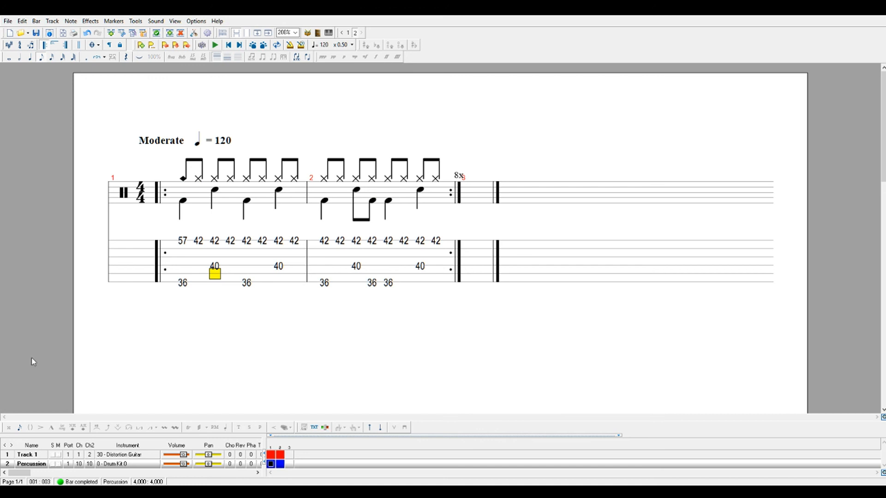